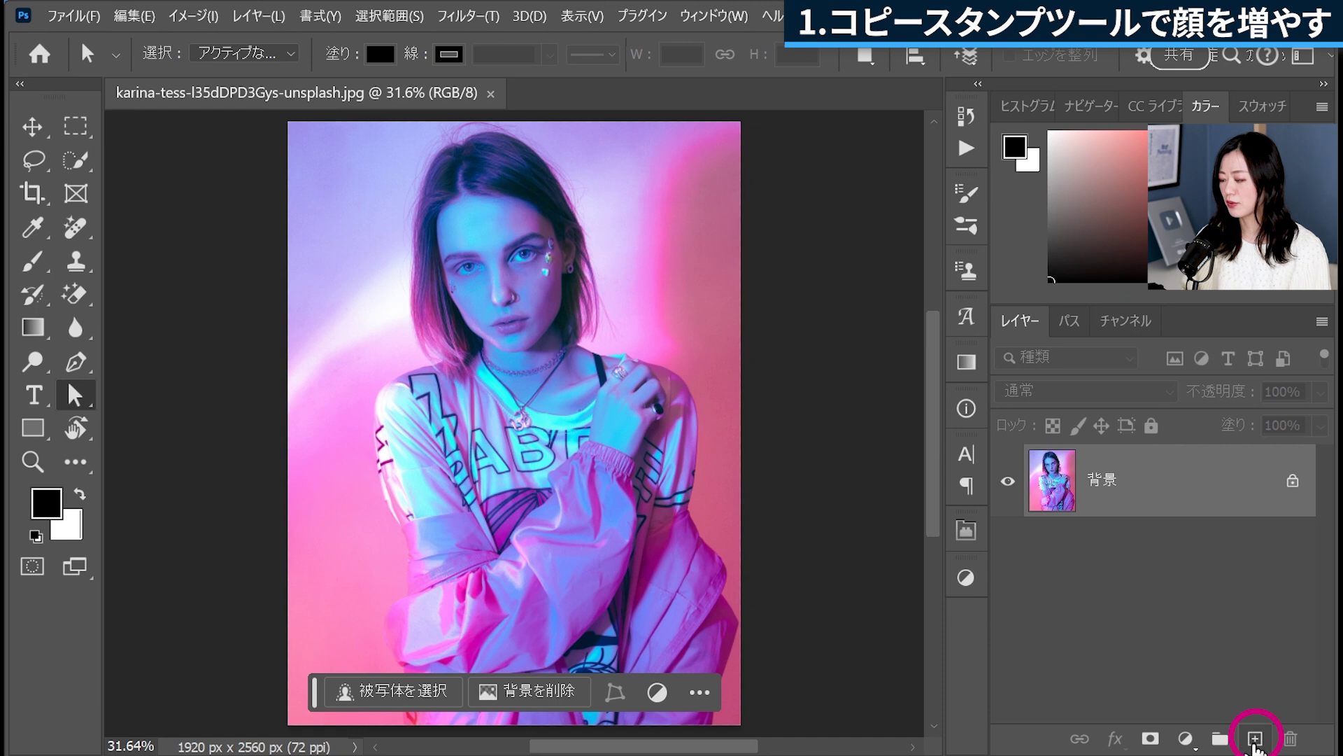
- Add a blank new layer above the portrait and select the Clone Stamp tool
left_click(1254, 740)
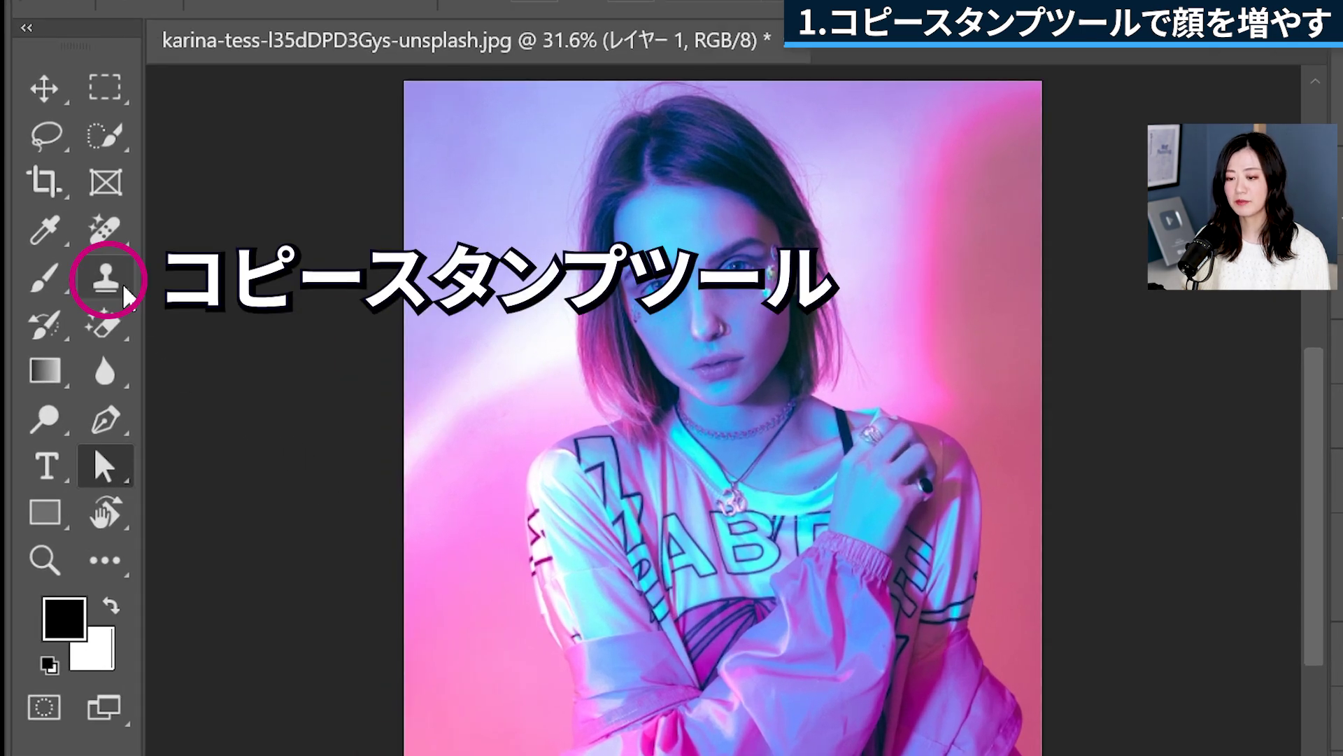
left_click(125, 287)
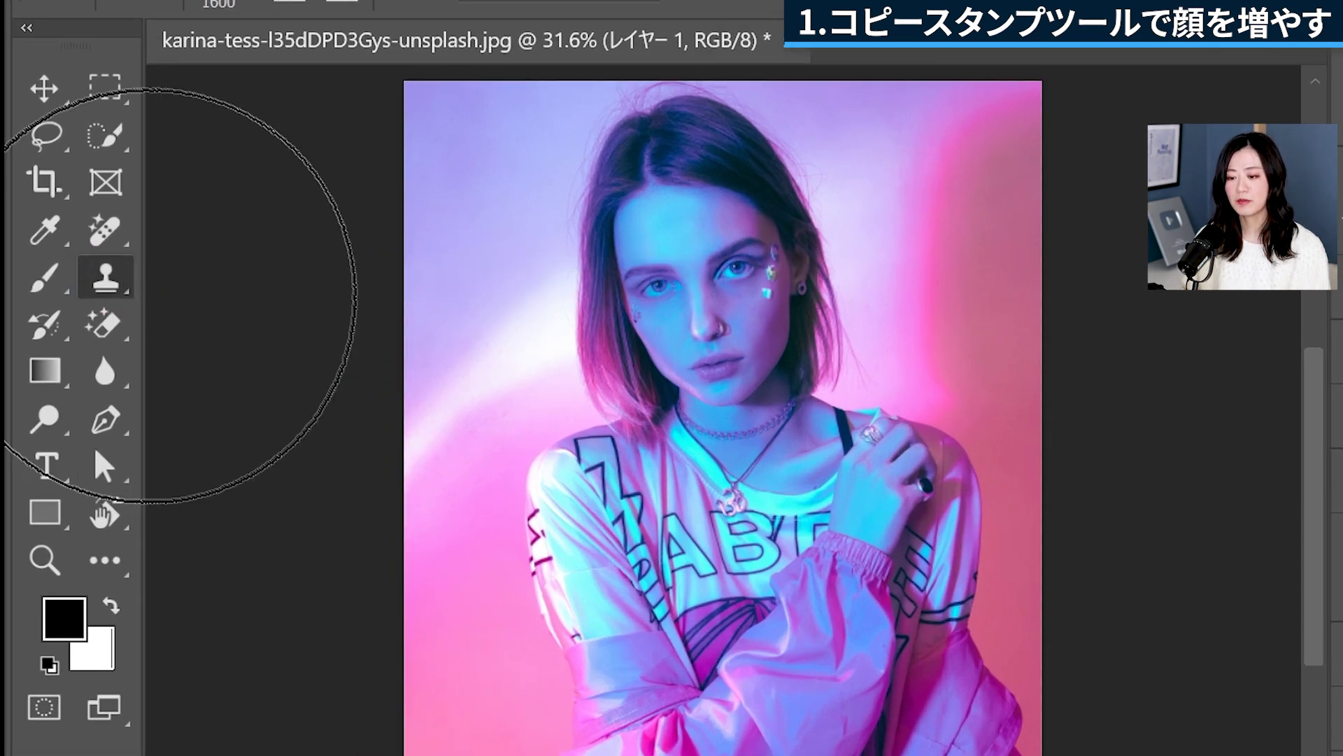
left_click(119, 281)
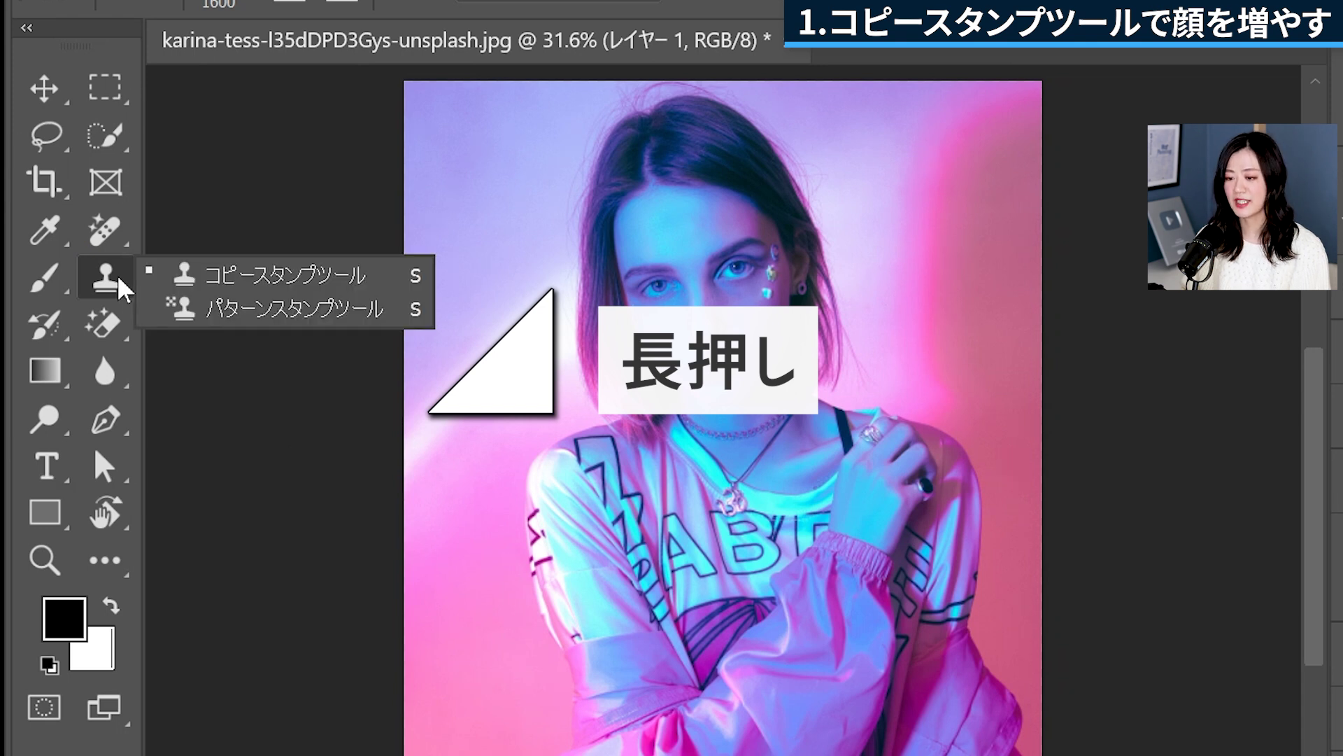
left_click(104, 567)
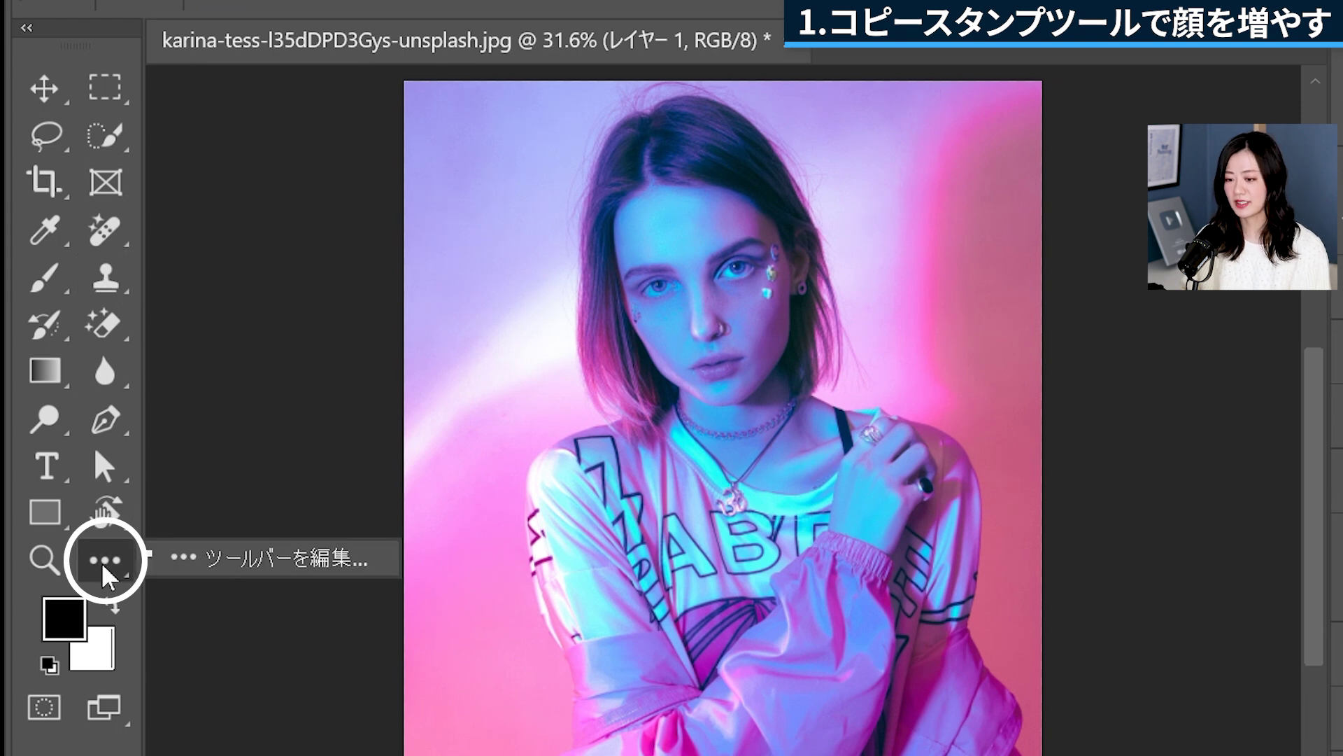
left_click(115, 288)
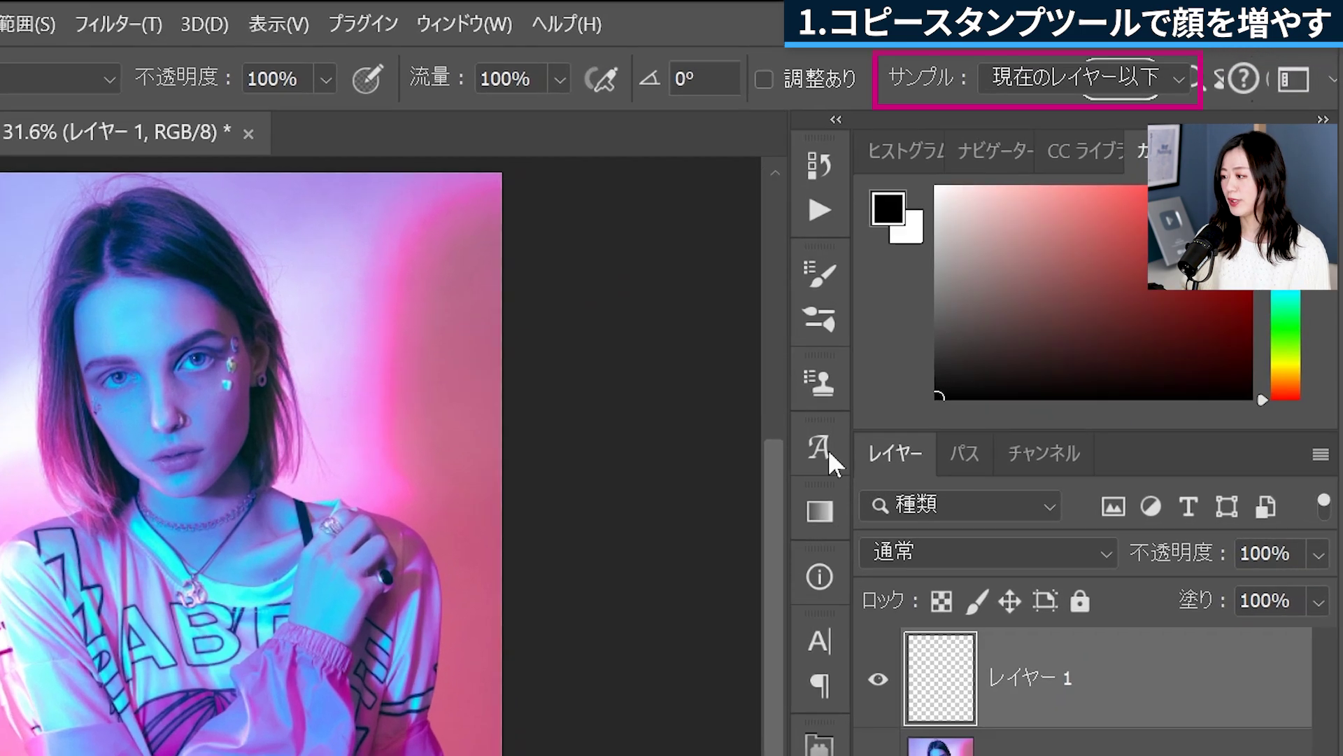
- Set the clone sample source to Current & Below and paint a test face clone
left_click(1177, 80)
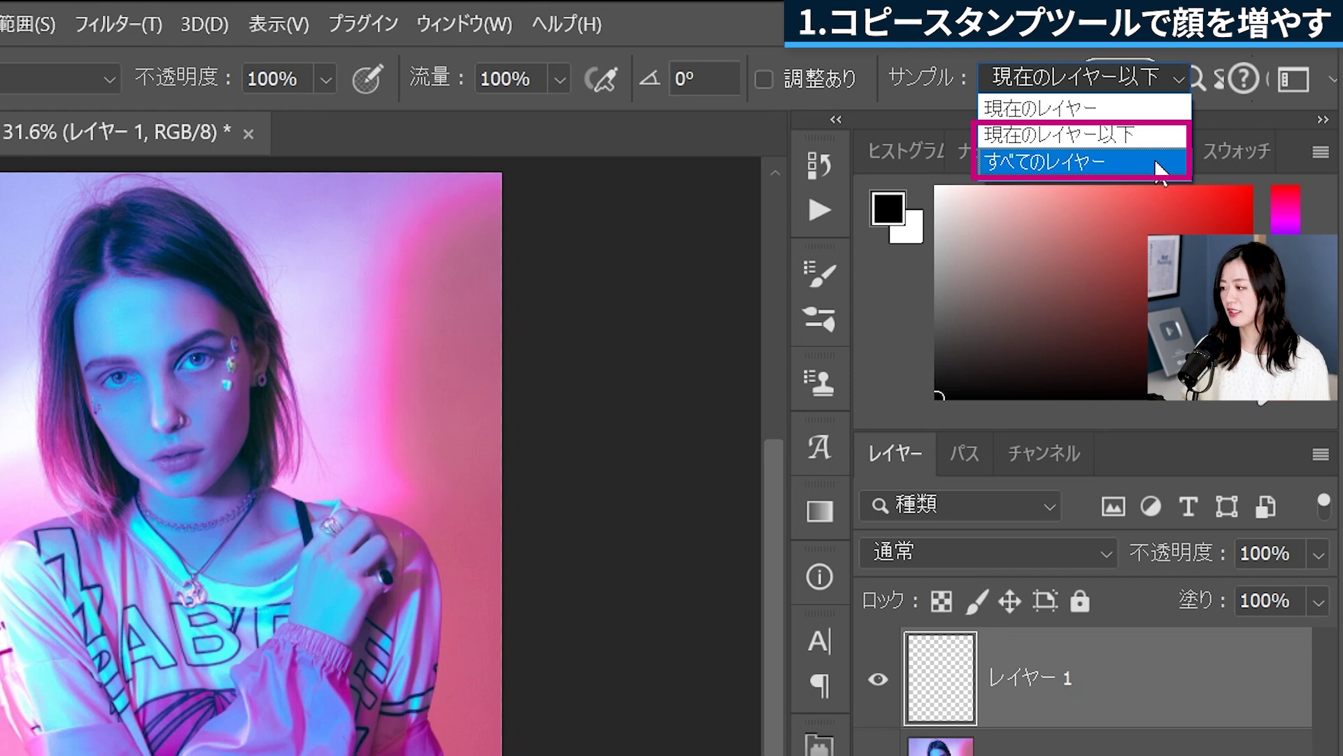
left_click(1125, 109)
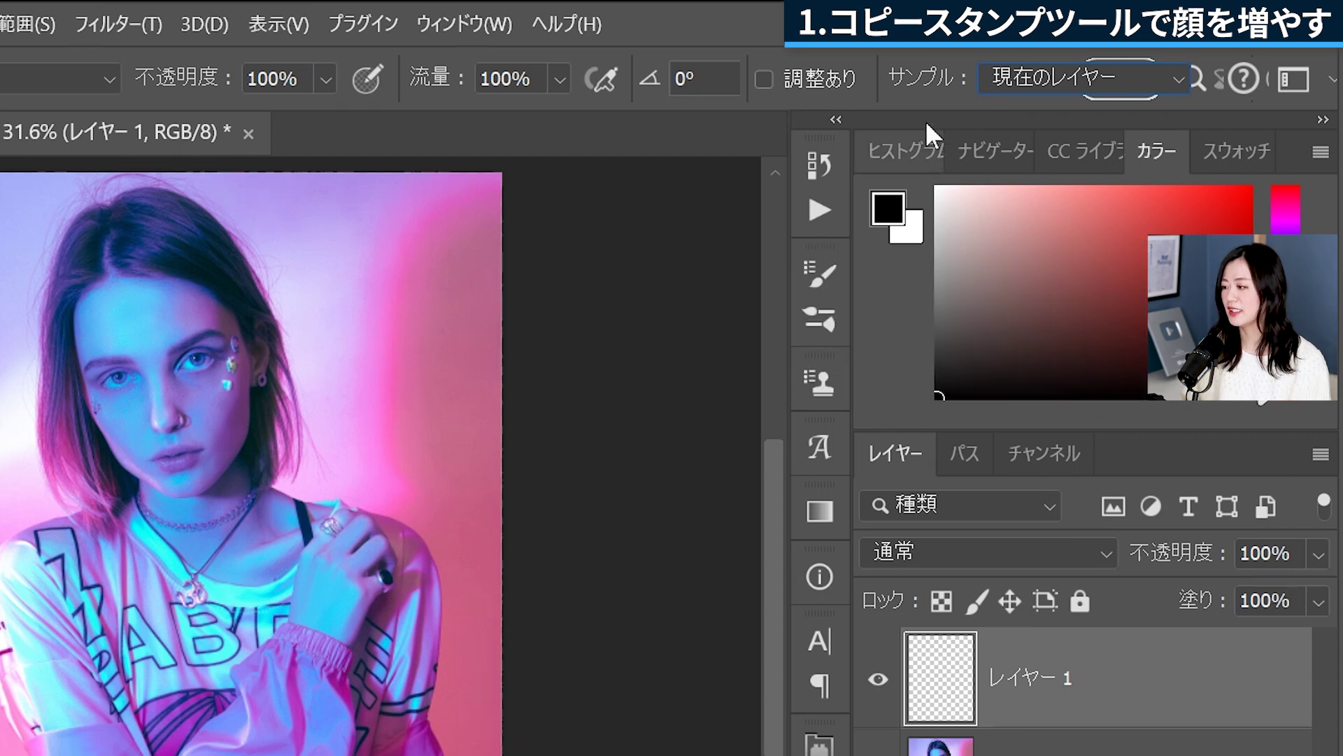
left_click(1189, 85)
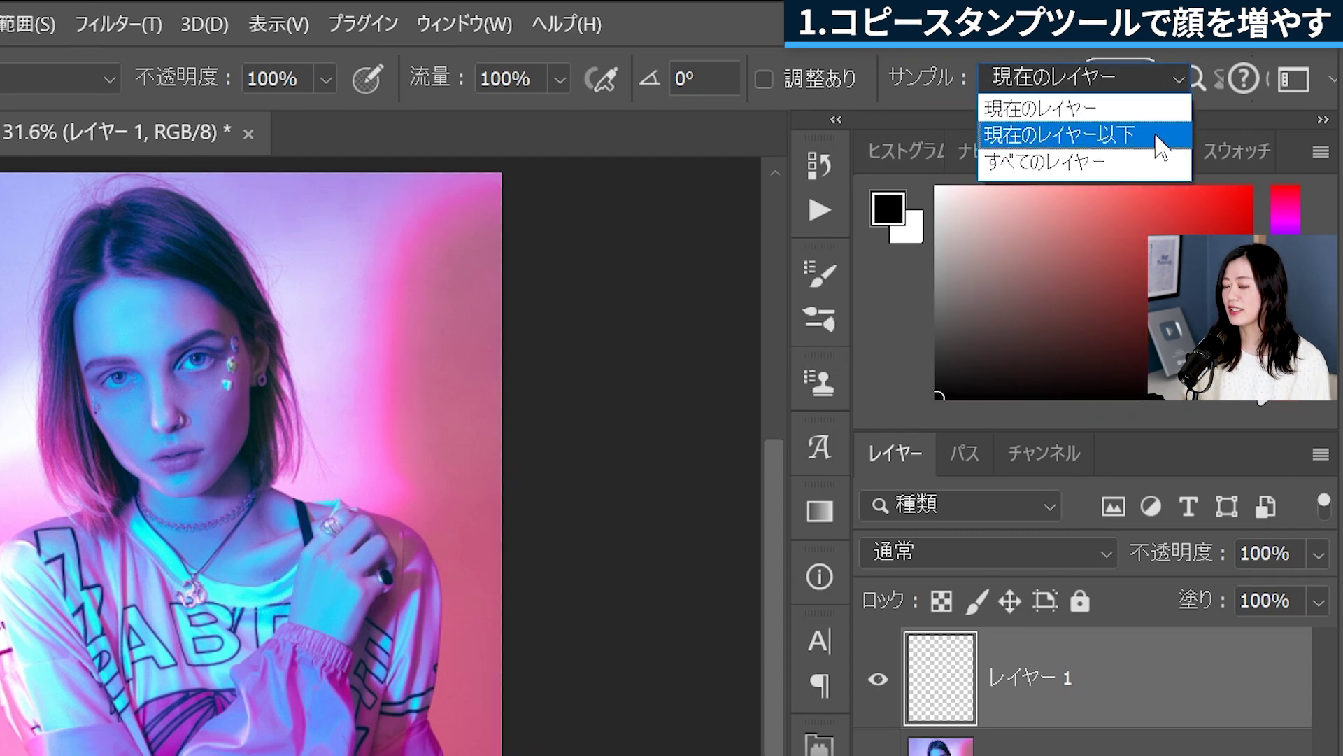
left_click(1158, 140)
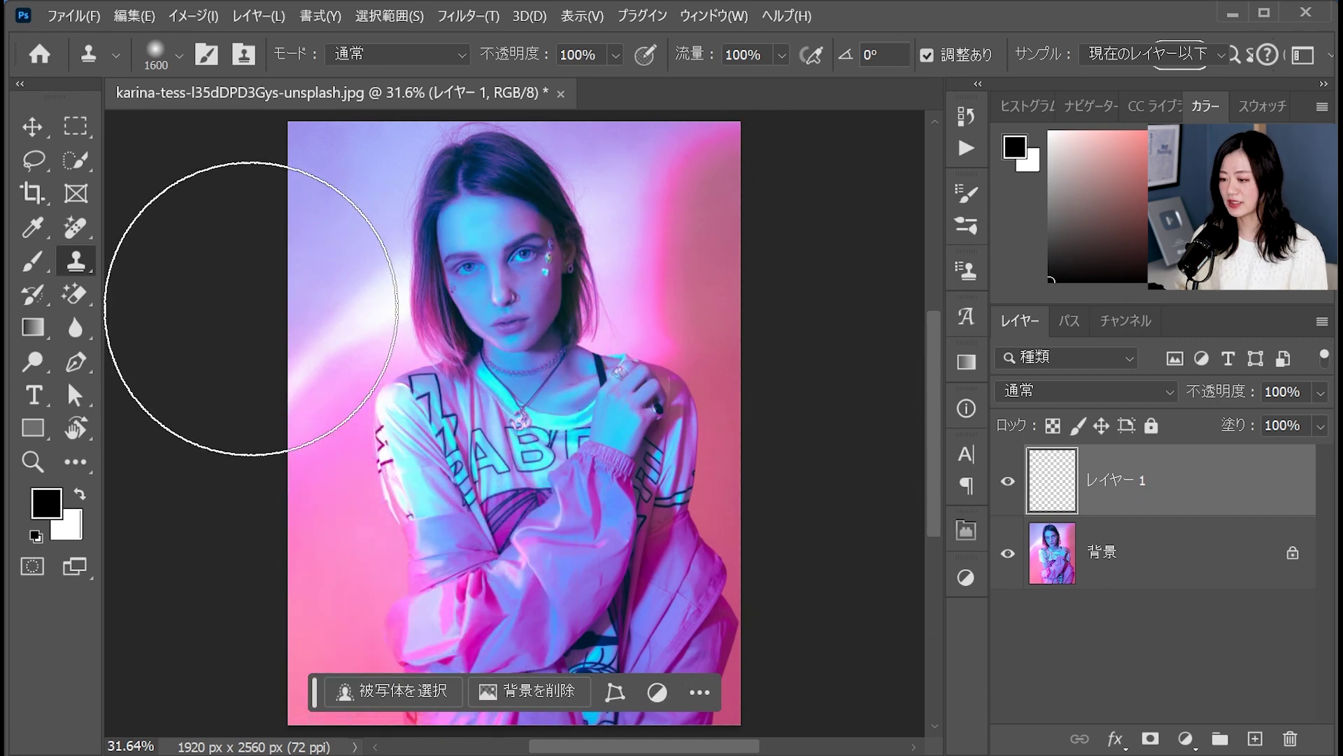
left_click_drag(419, 329, 349, 320)
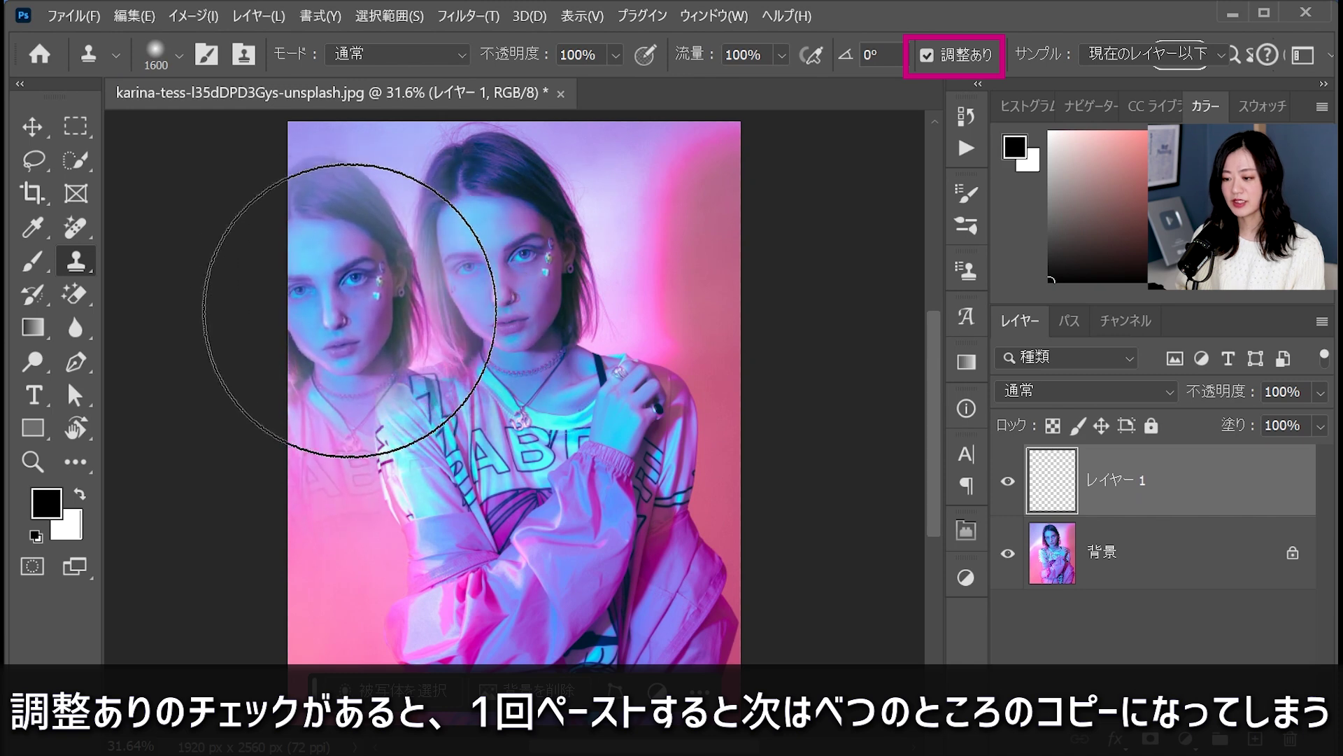
- Undo the test face clone, turn off Aligned, and size the brush to the face
left_click(301, 270)
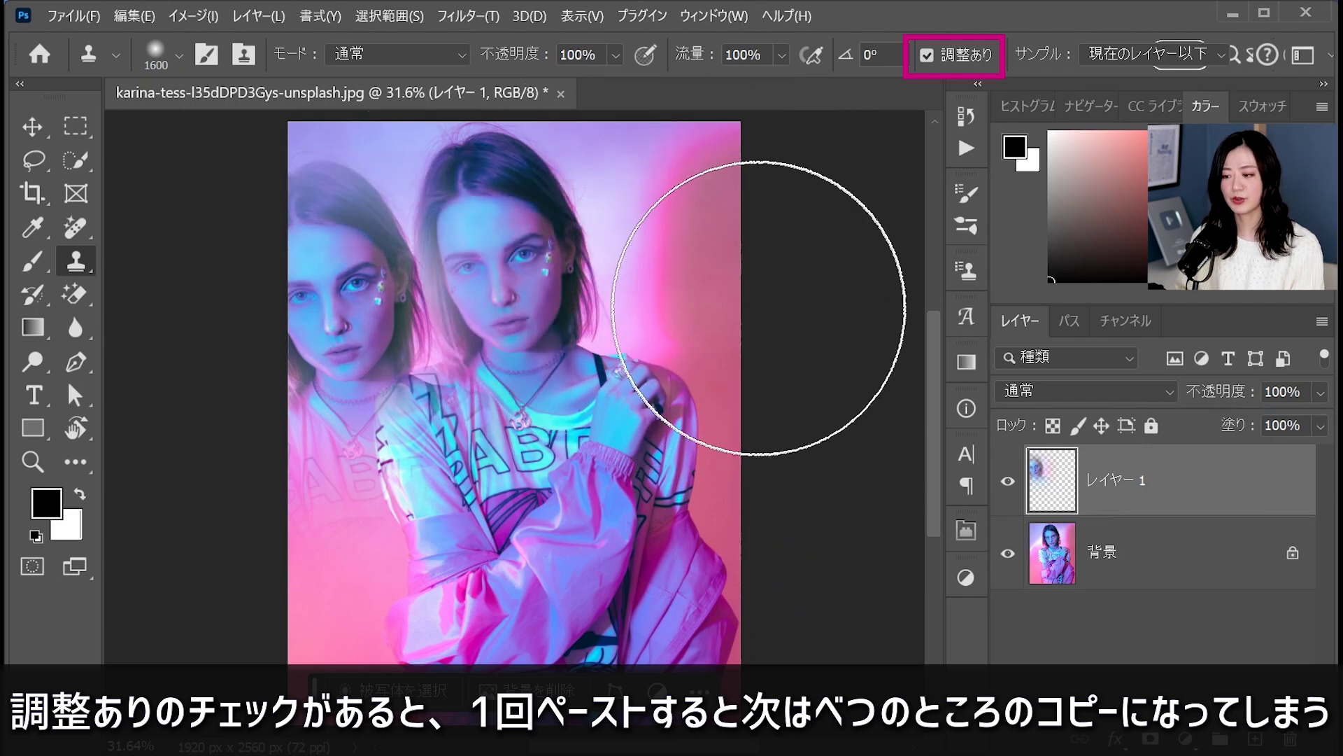
key("ctrl+z")
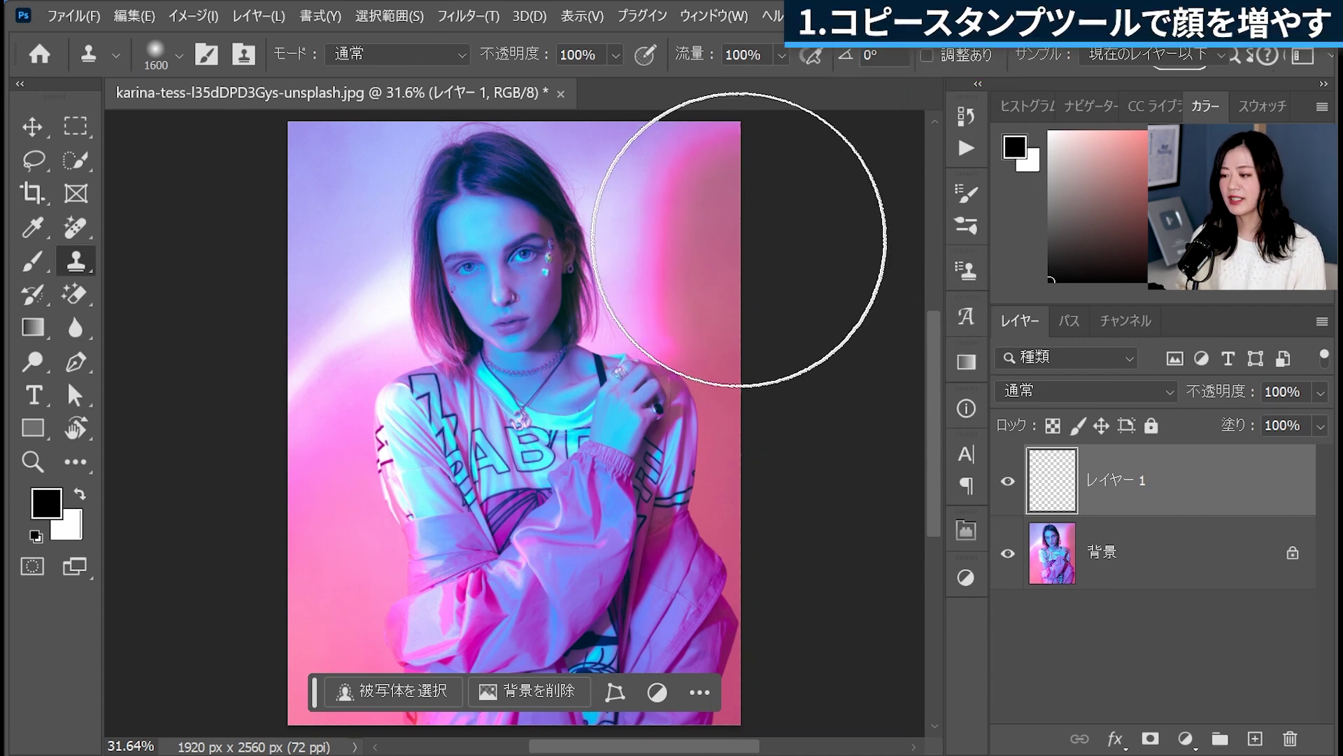
left_click_drag(785, 419, 741, 438)
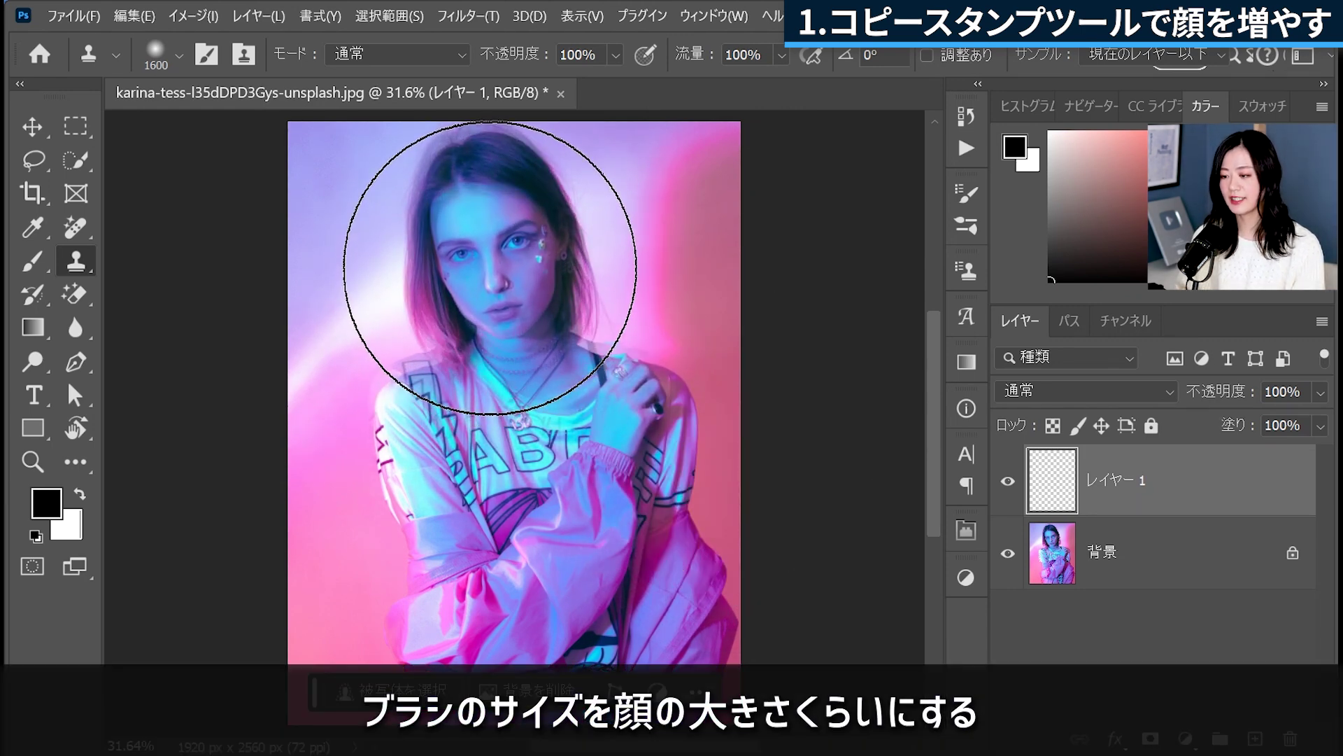
- Sample the face and clone copies to the left and upper right, then hide Layer 1
key("bracketleft")
key("bracketleft")
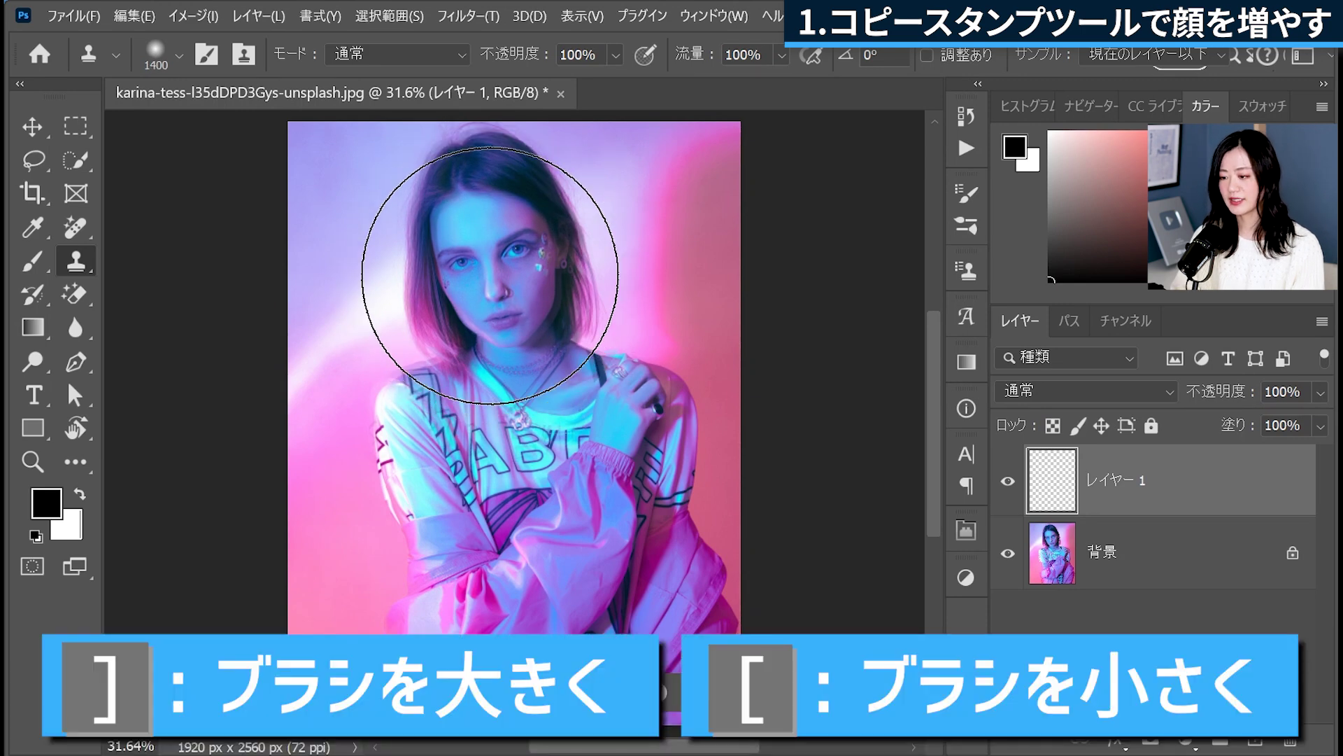
key("bracketright")
key("bracketright")
key("bracketright")
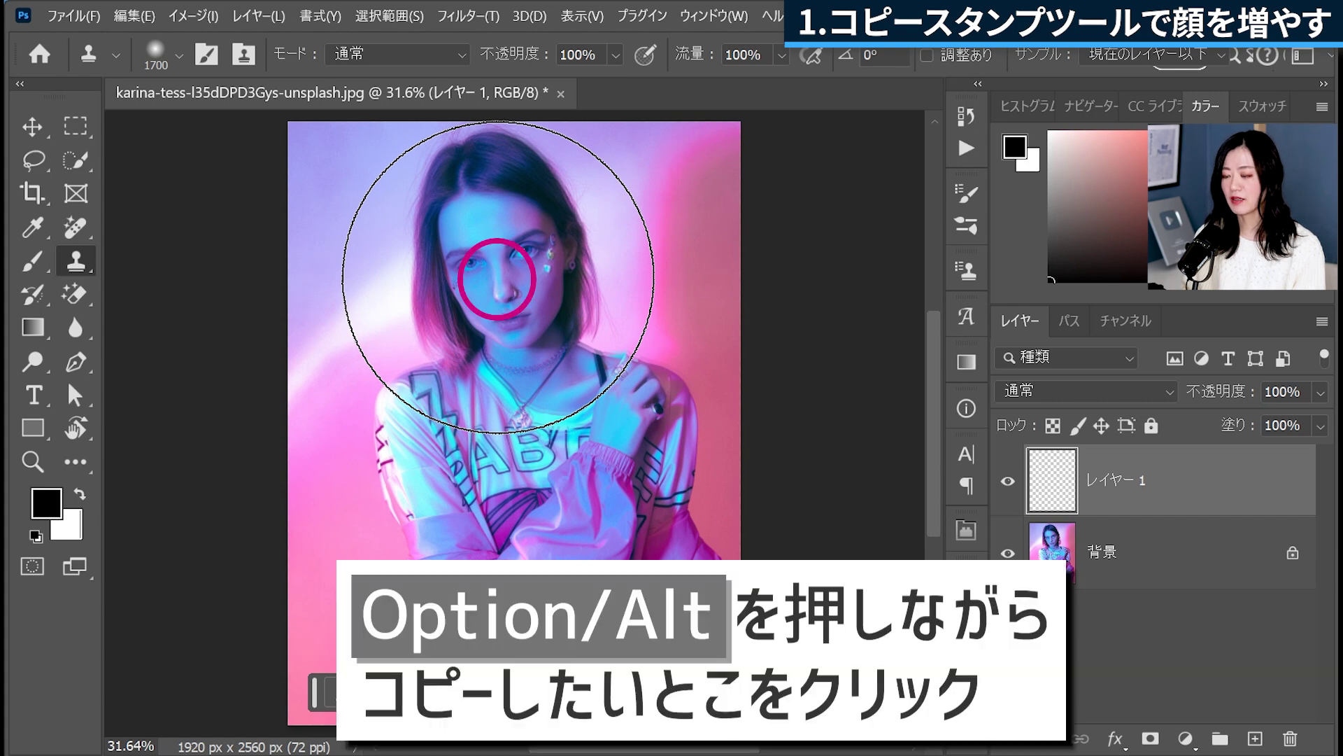
left_click(496, 278, "alt")
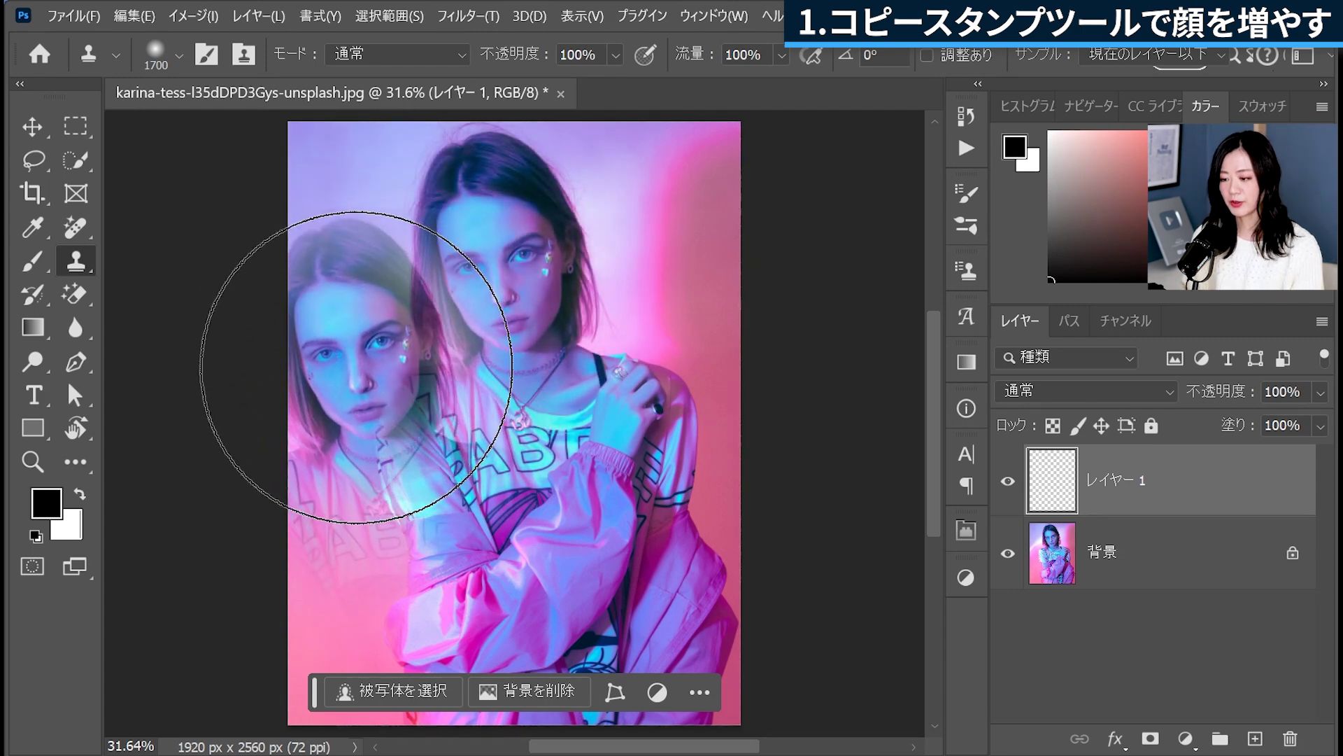
left_click_drag(357, 366, 329, 346)
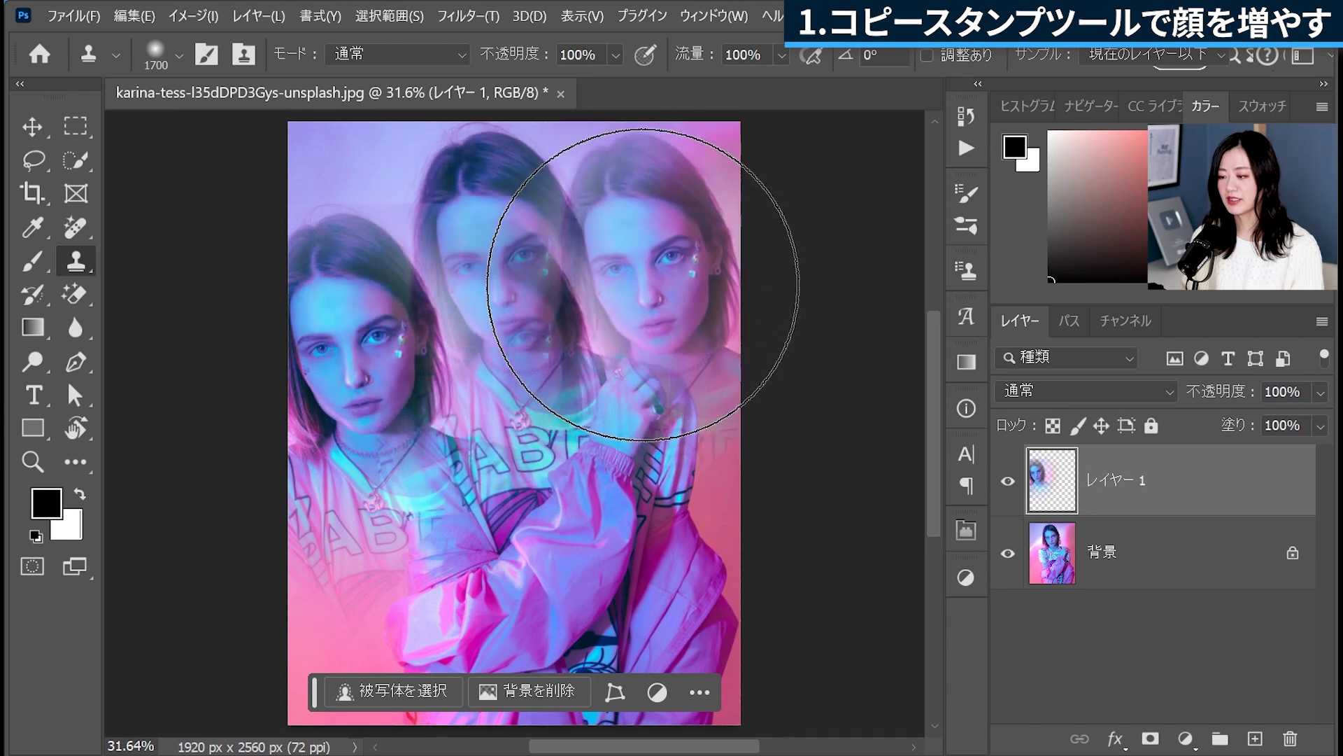
mouse_move(652, 293)
left_mouse_down()
mouse_move(656, 231)
mouse_move(690, 224)
left_mouse_up()
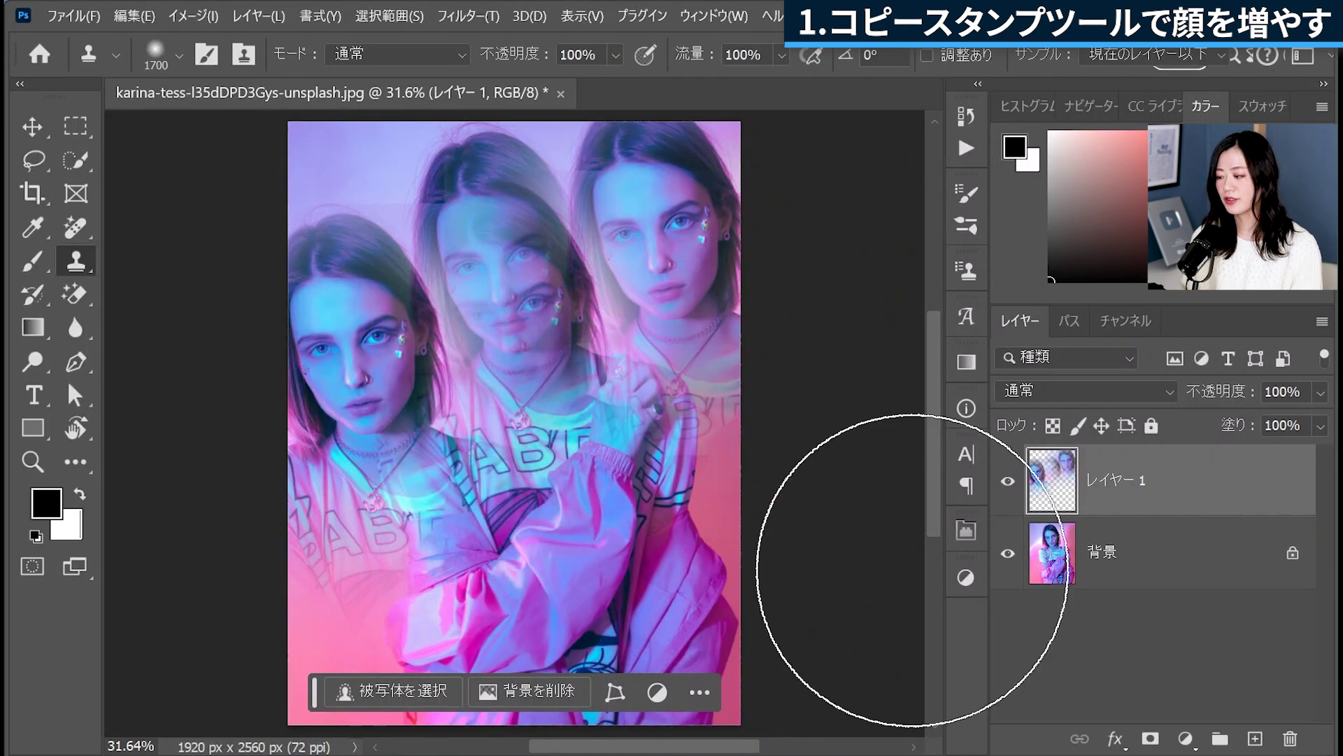
left_click(1008, 490)
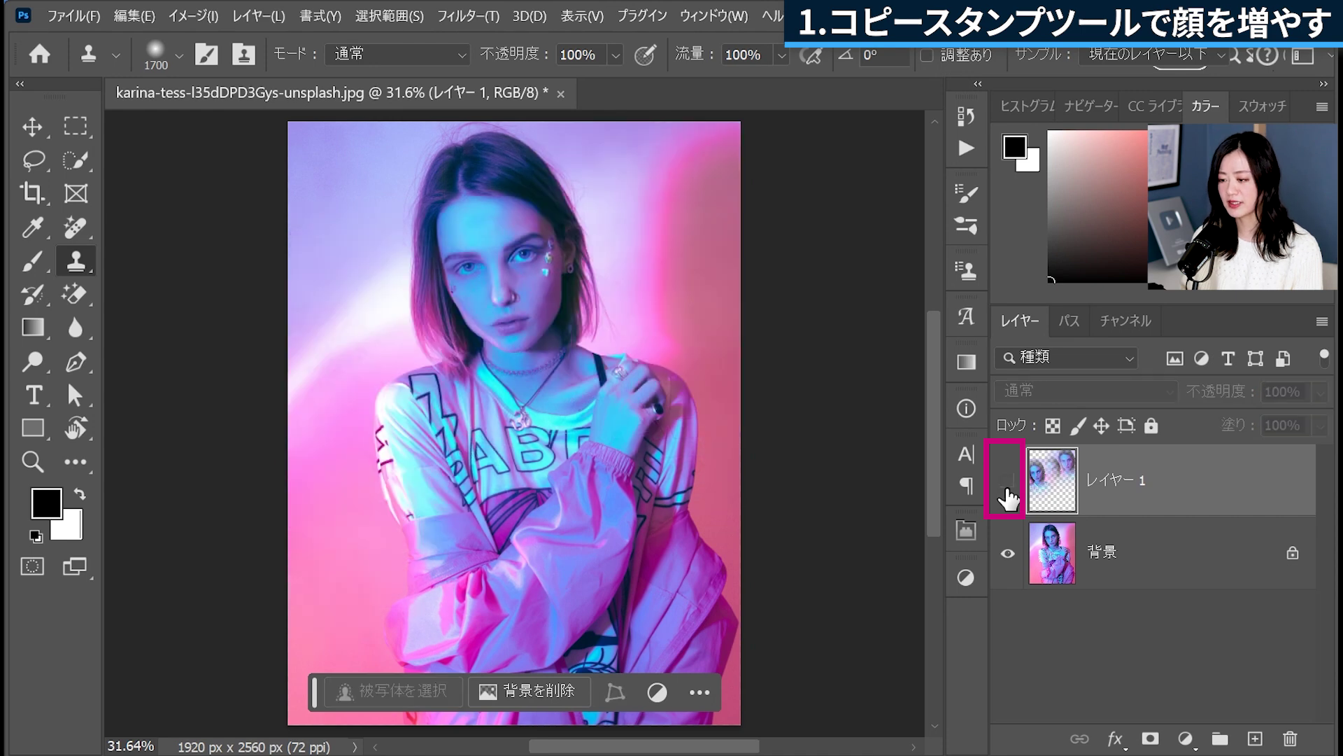
- Resample the face from Background and clone two more faces along the bottom of Layer 1
left_click(1116, 560)
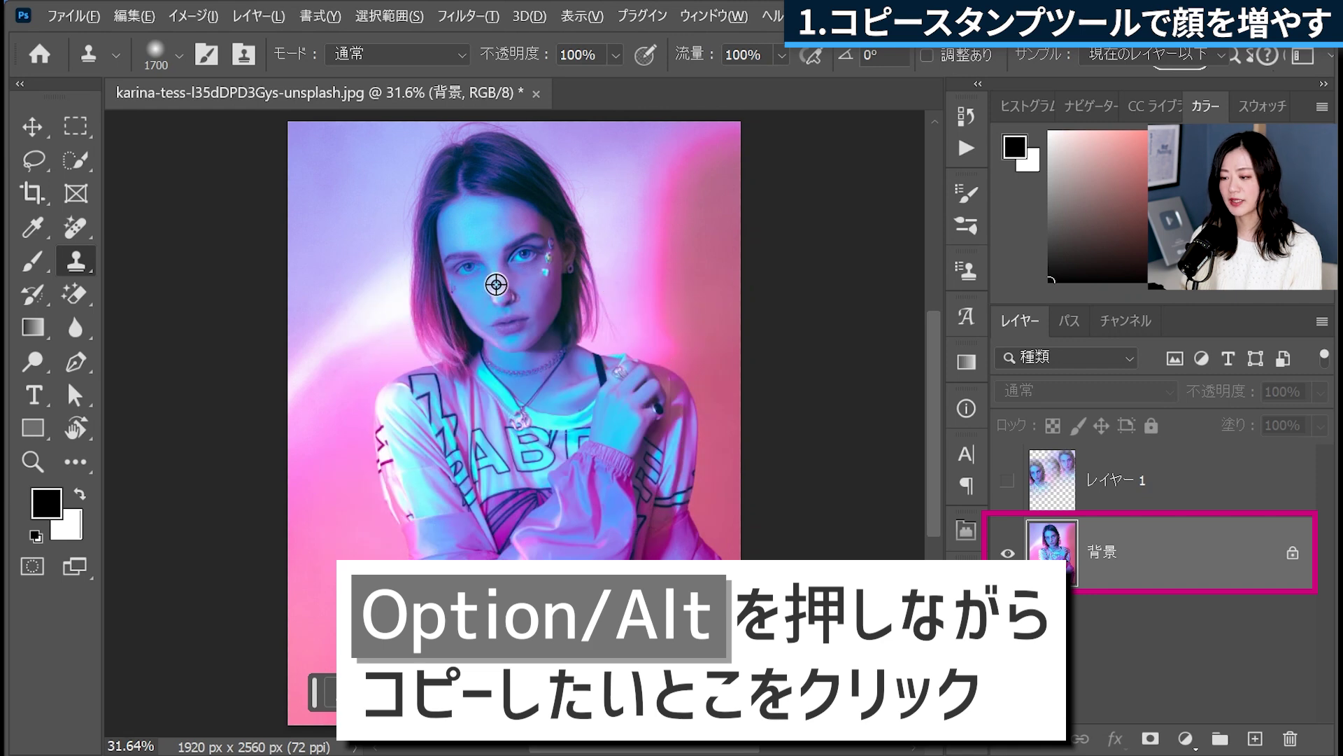
left_click(496, 284, "alt")
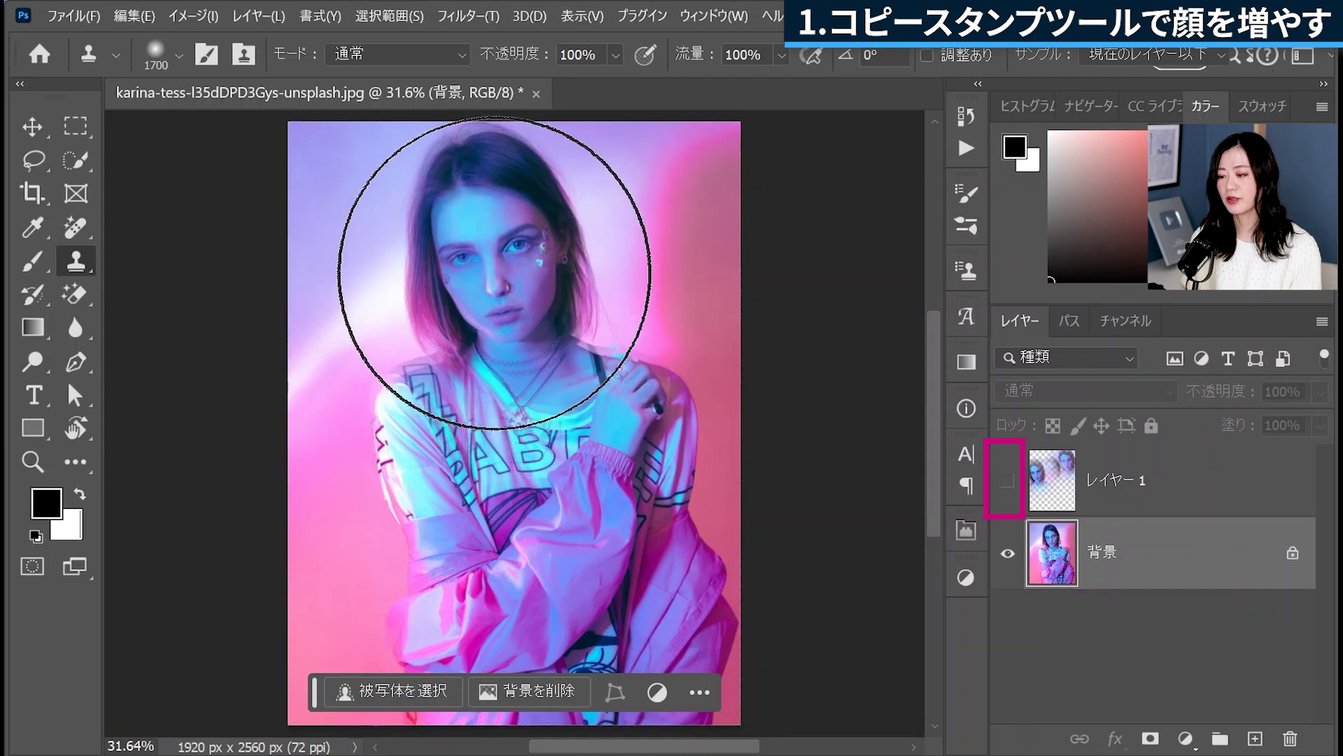
left_click(1008, 481)
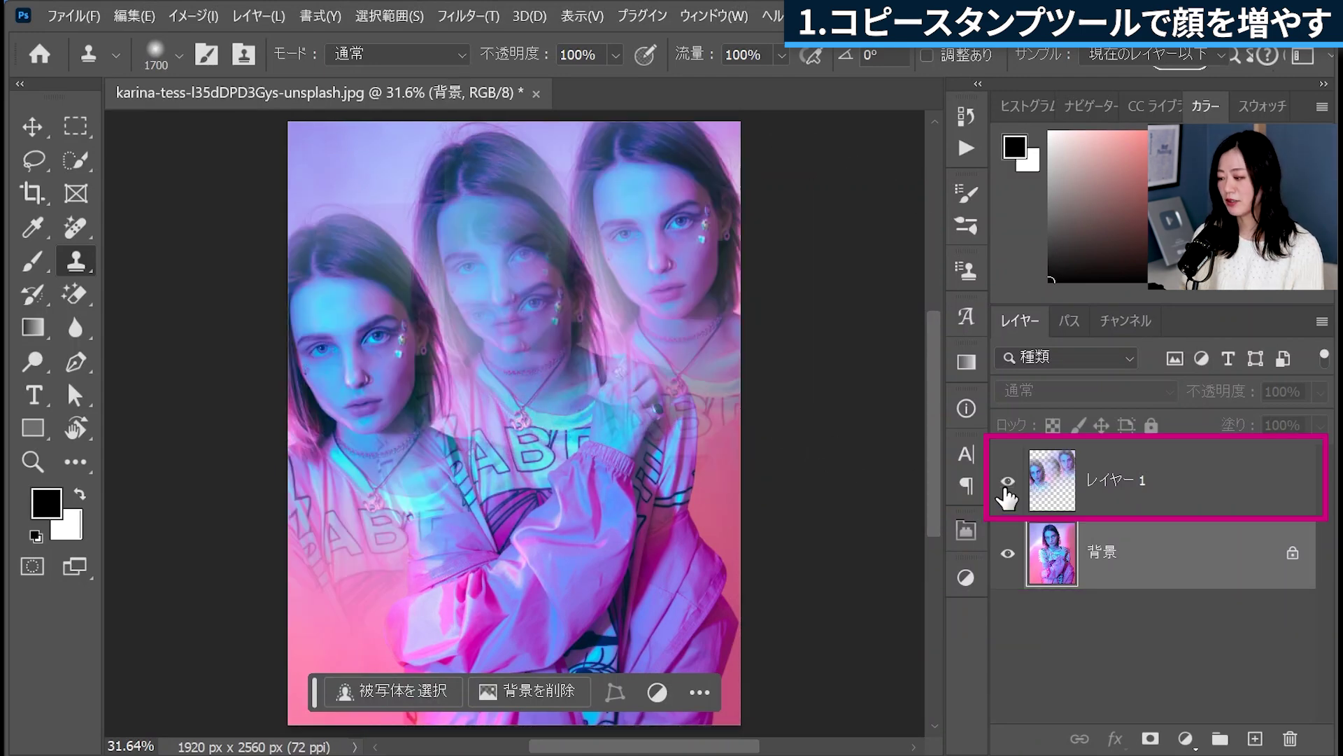
left_click(1124, 501)
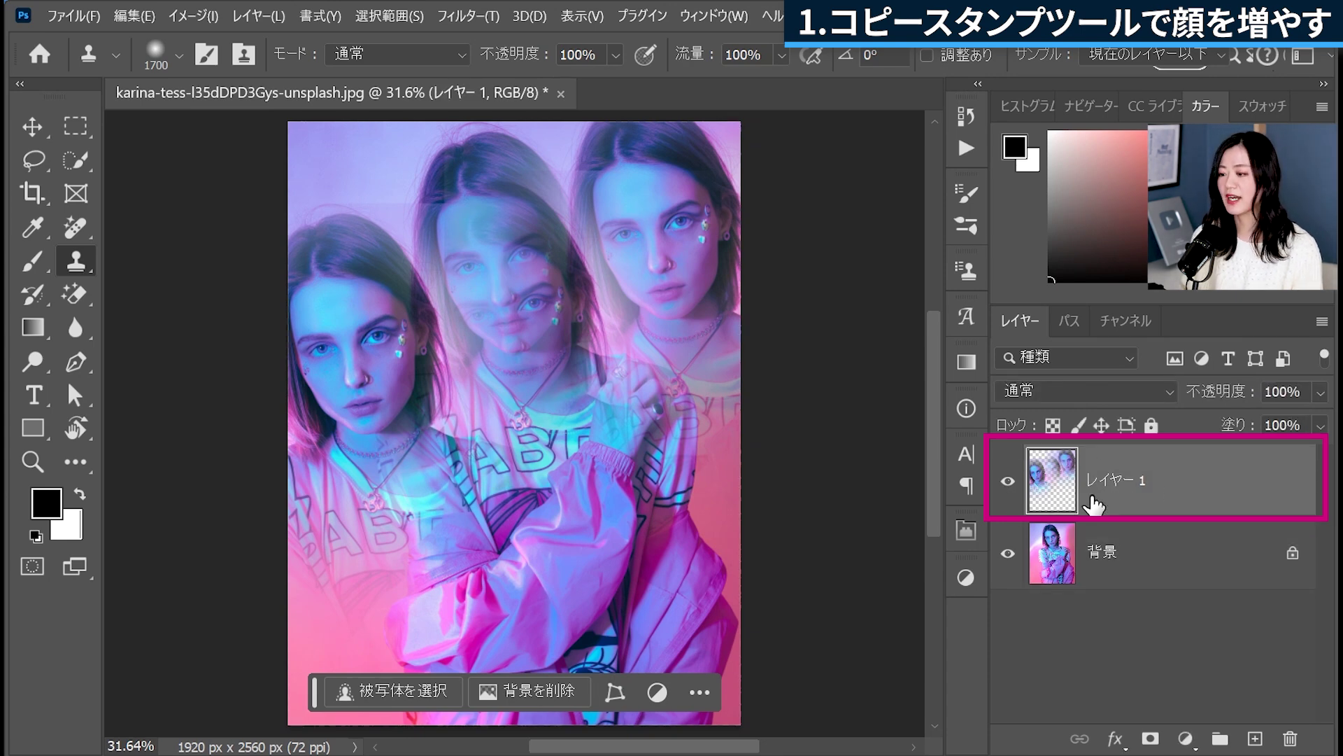
mouse_move(655, 563)
left_mouse_down()
mouse_move(615, 615)
mouse_move(420, 585)
mouse_move(406, 607)
mouse_move(420, 644)
mouse_move(435, 585)
mouse_move(420, 600)
mouse_move(513, 525)
mouse_move(471, 585)
left_mouse_up()
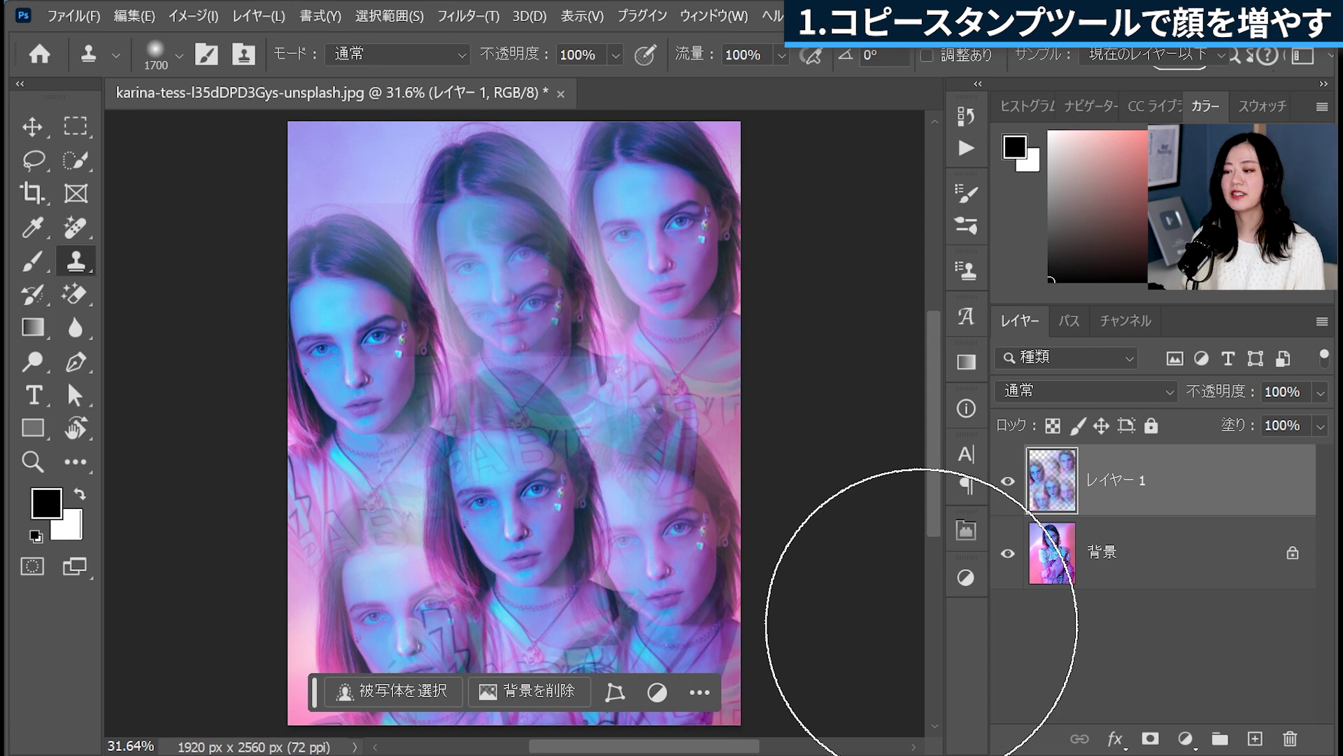
left_click(1008, 482)
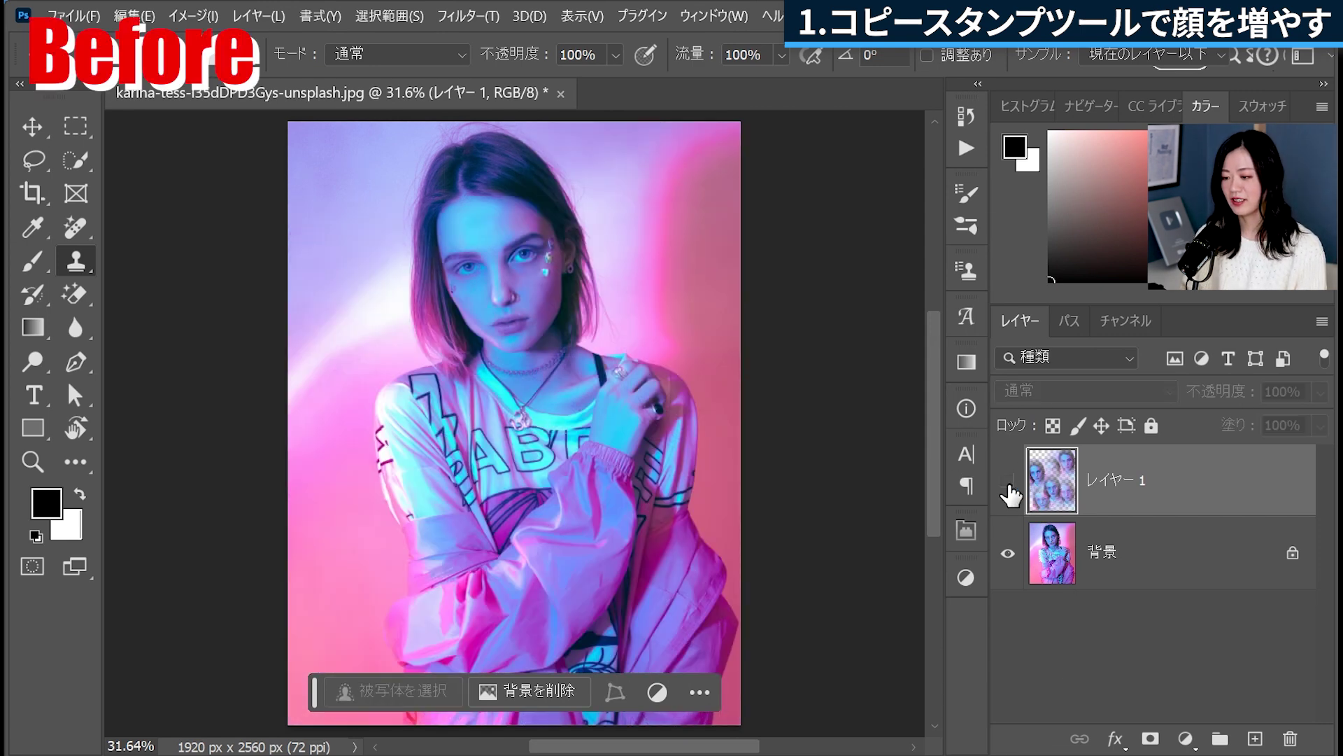
- Show Layer 1 again so the cloned faces appear over the portrait
left_click(1009, 482)
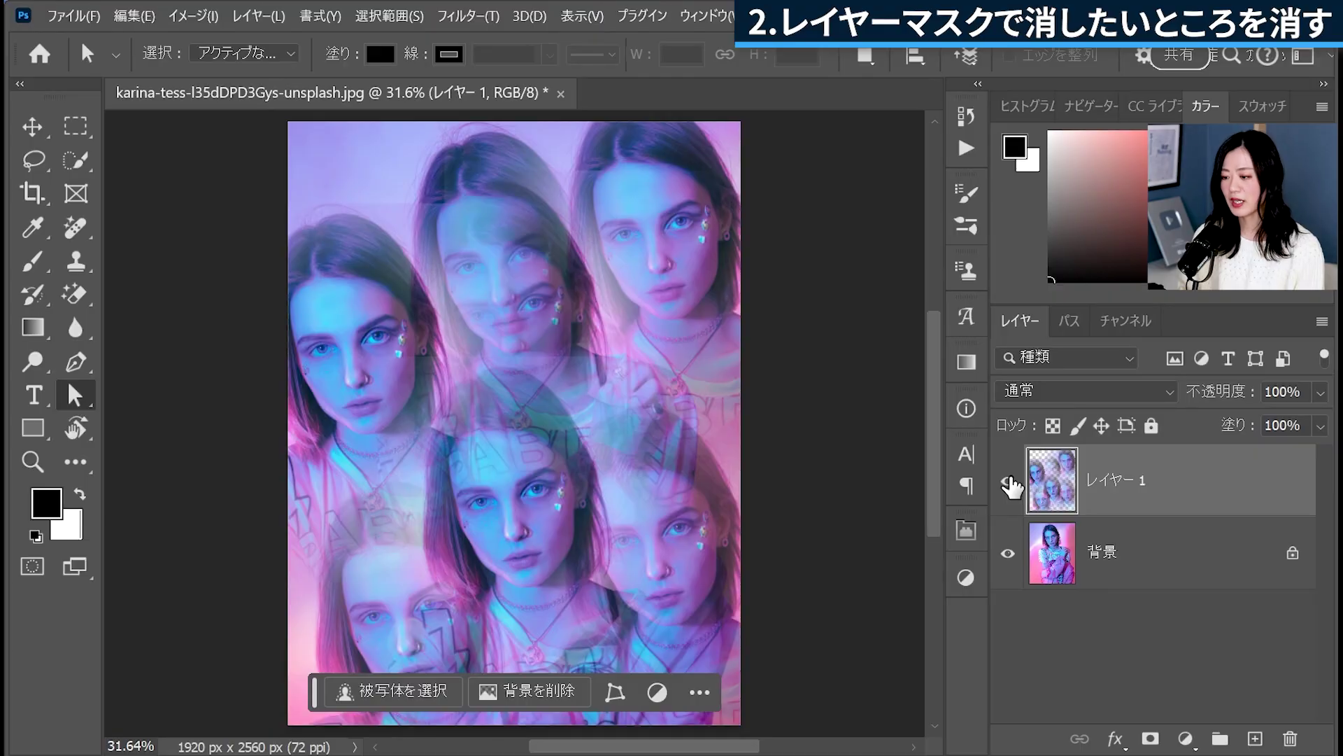
- Compare Layer 1 with the original, then add a layer mask to Layer 1
left_click(1008, 481)
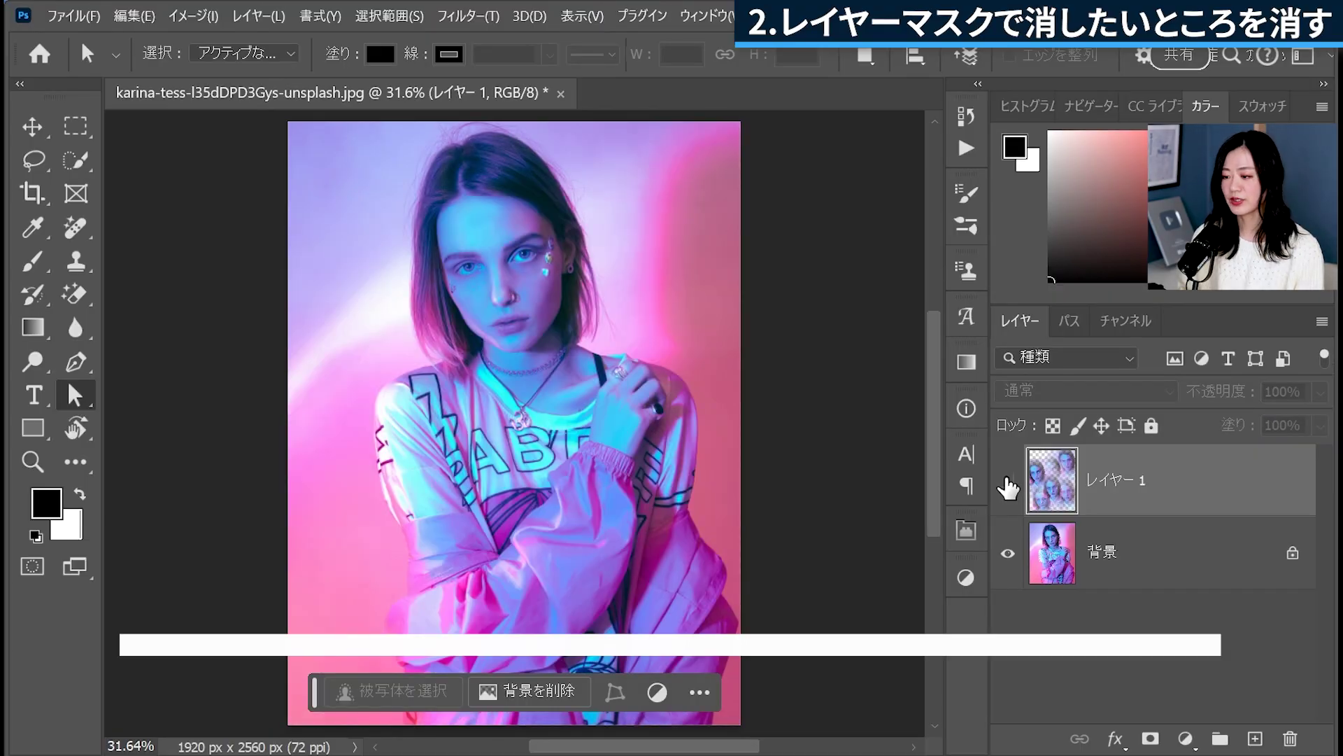
left_click(1008, 481)
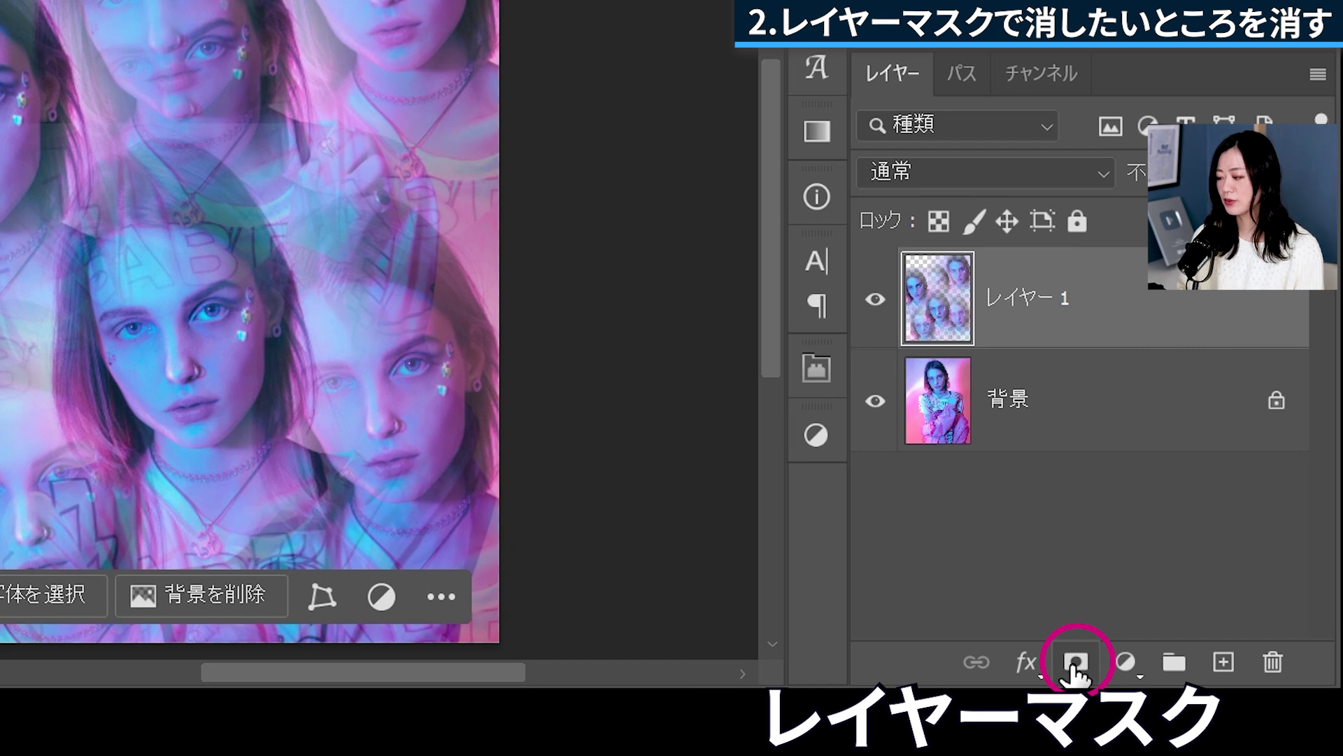
left_click(1076, 661)
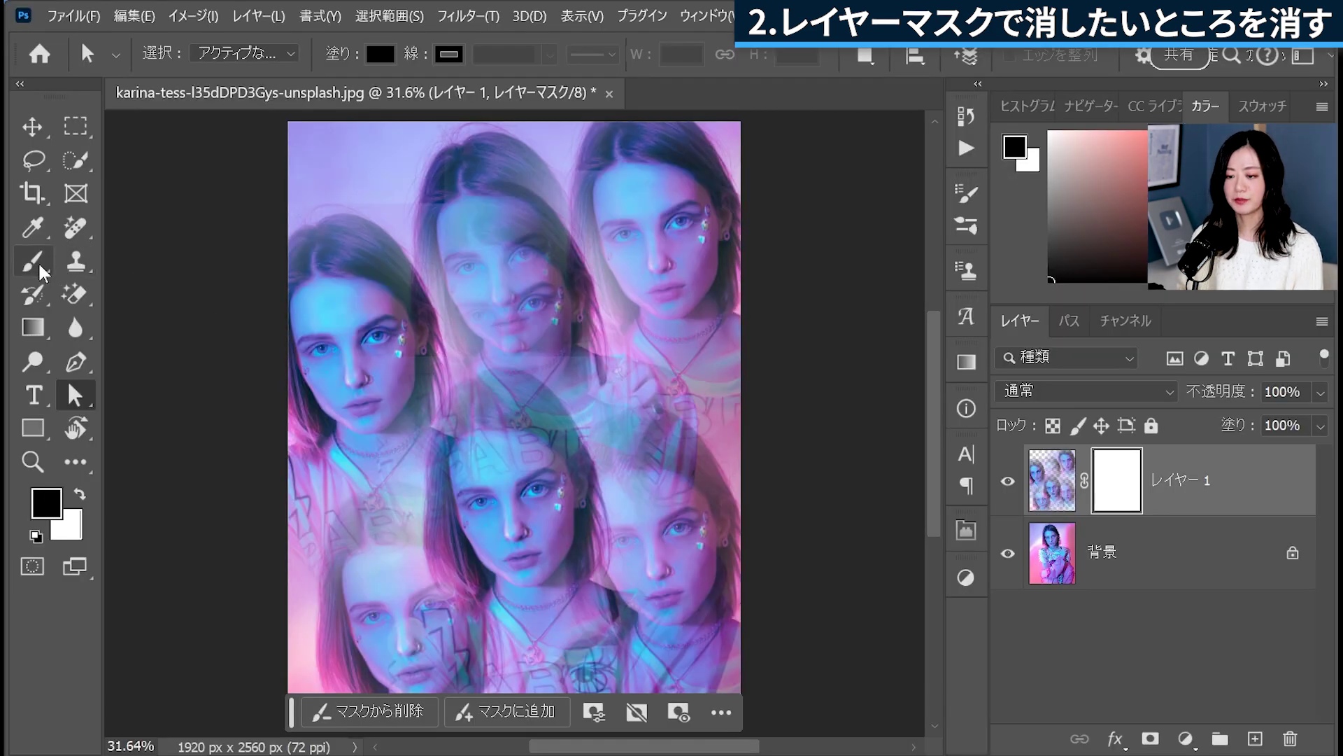
- Set a Soft Round brush at 900 px and 30% flow, targeting Layer 1's mask
left_click(39, 267)
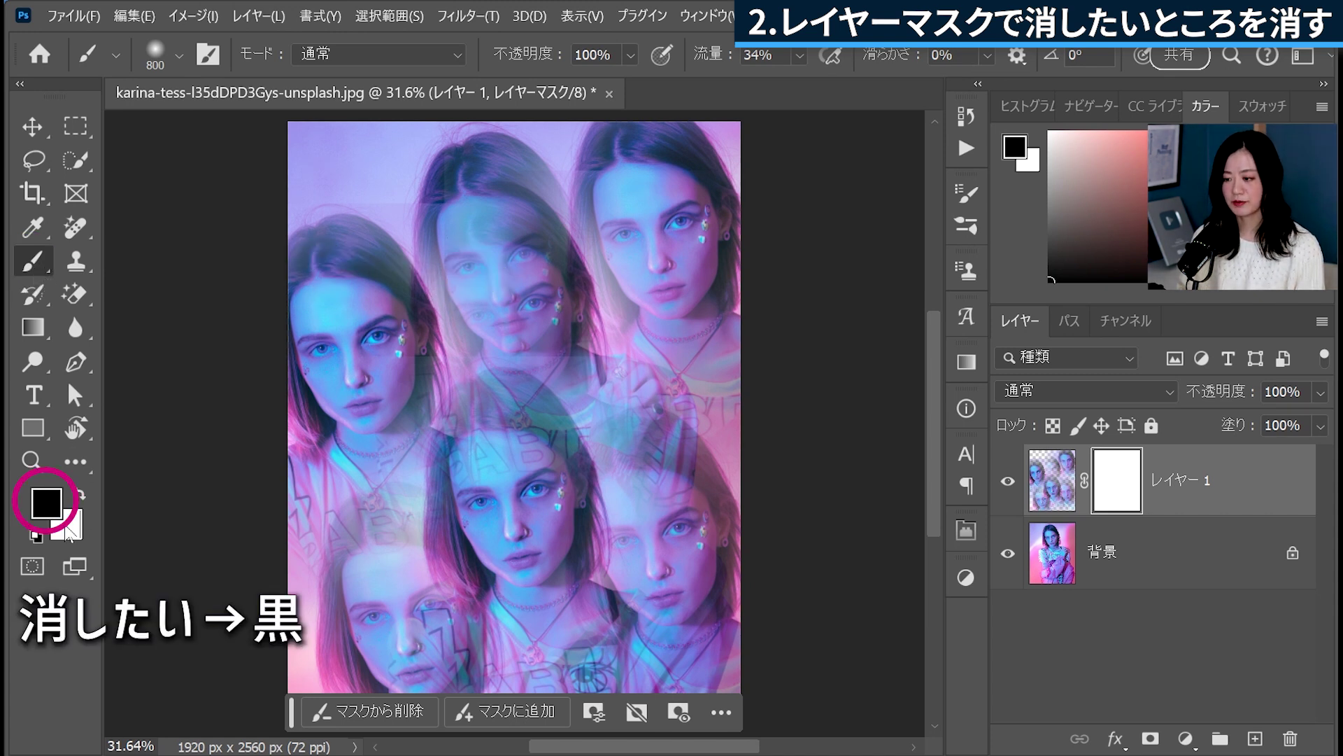
left_click(171, 57)
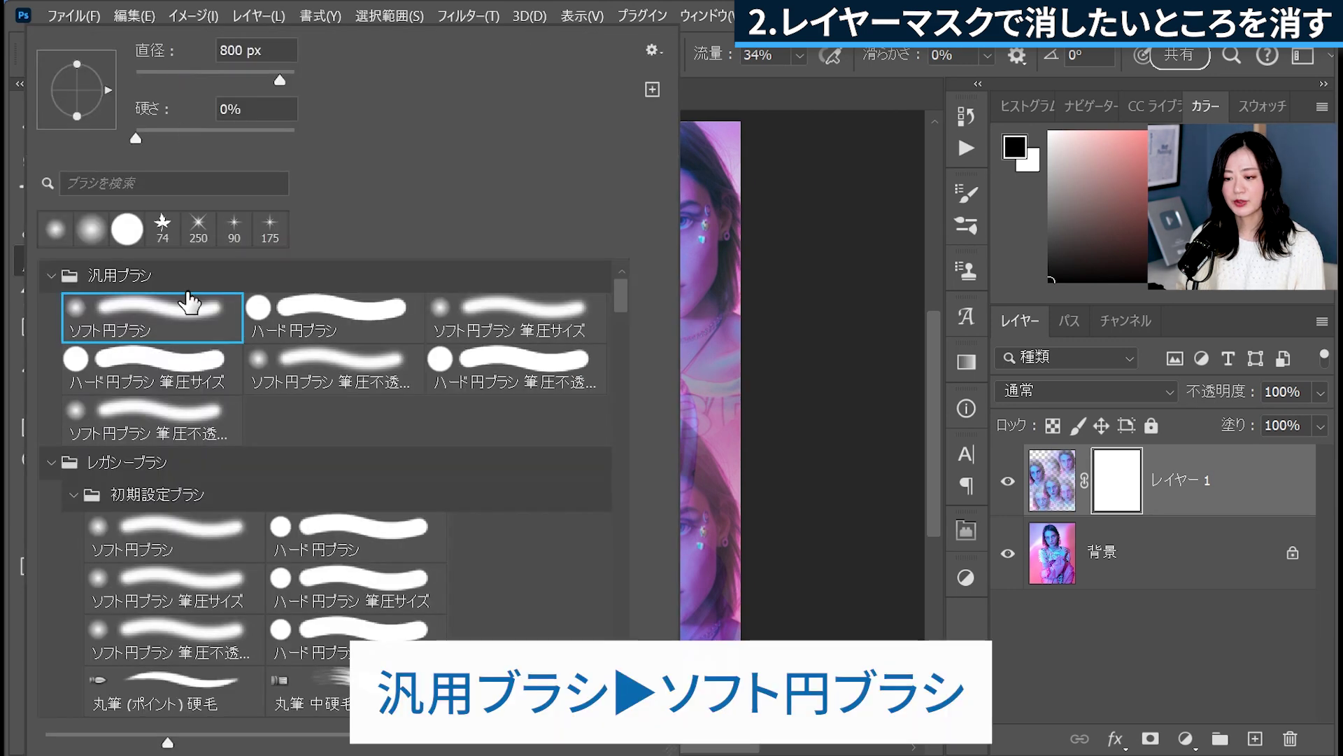
key("Return")
key("bracketright")
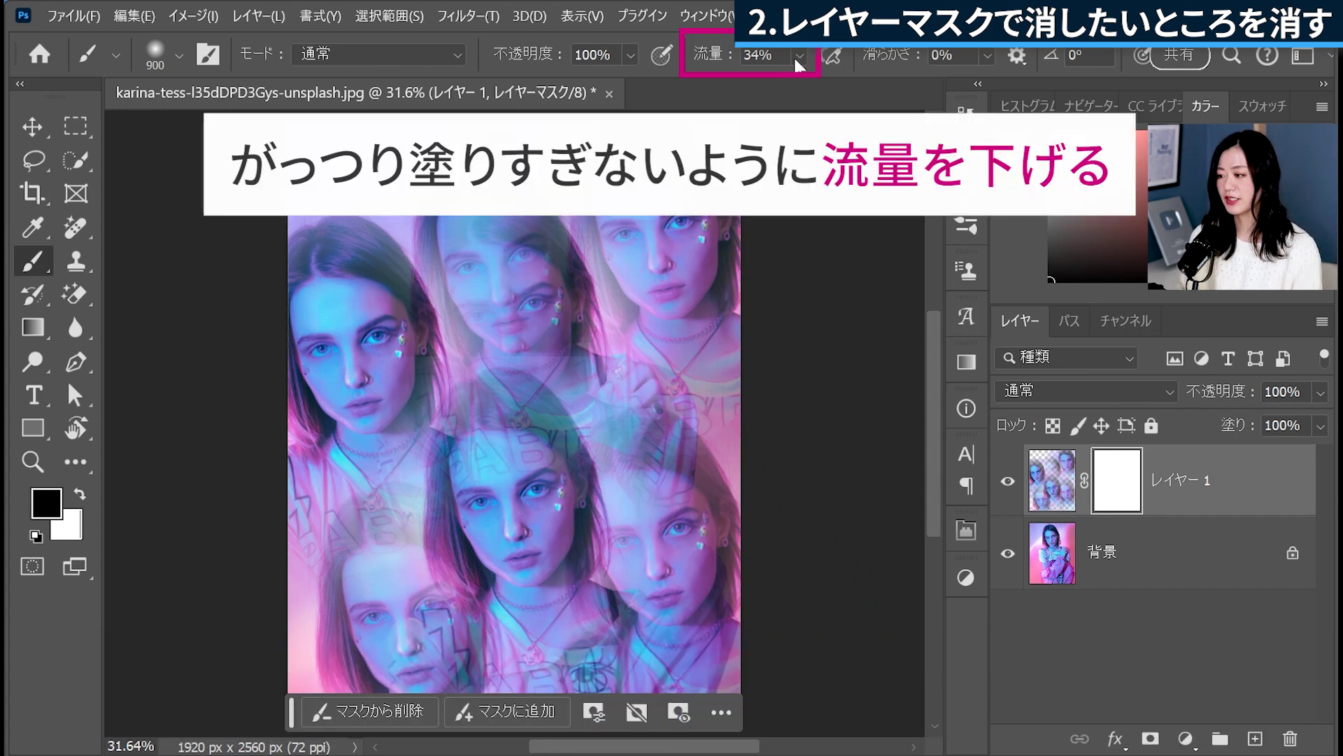
left_click(798, 55)
left_click_drag(817, 82, 812, 83)
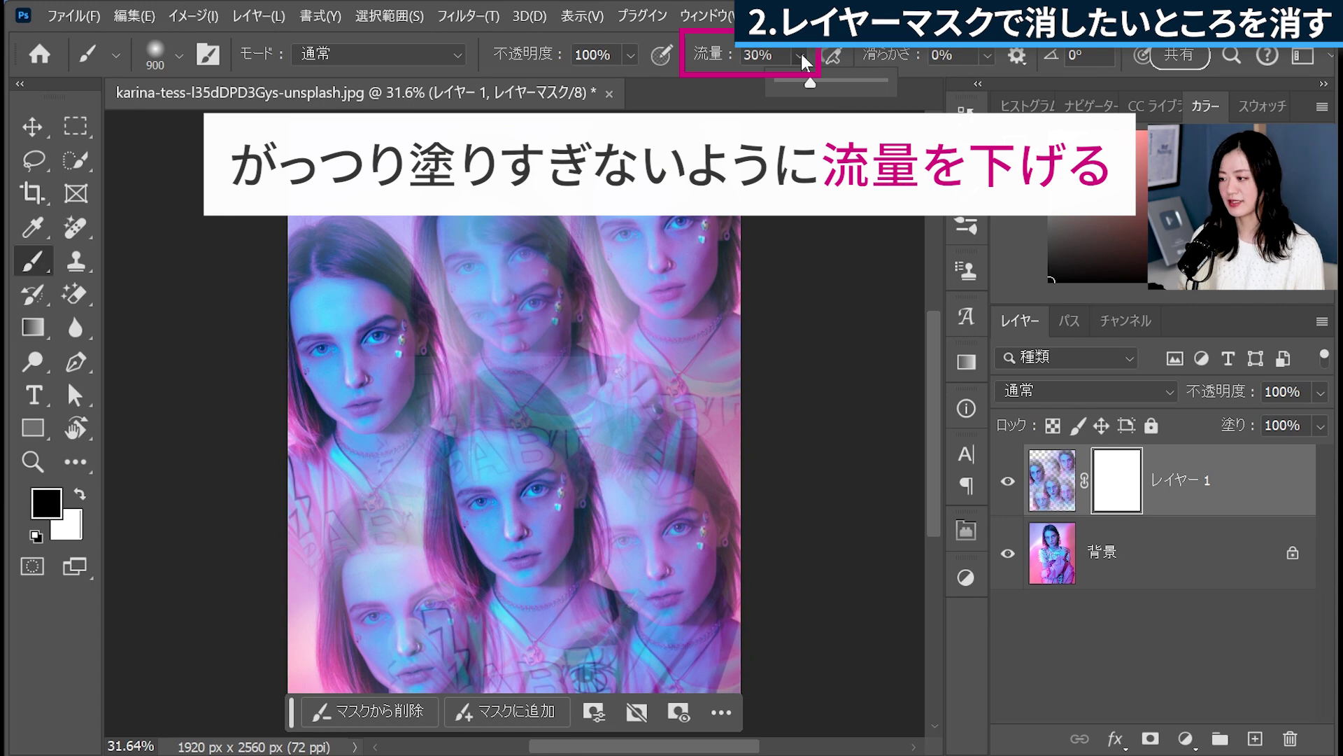
left_click(800, 52)
left_click(1120, 503)
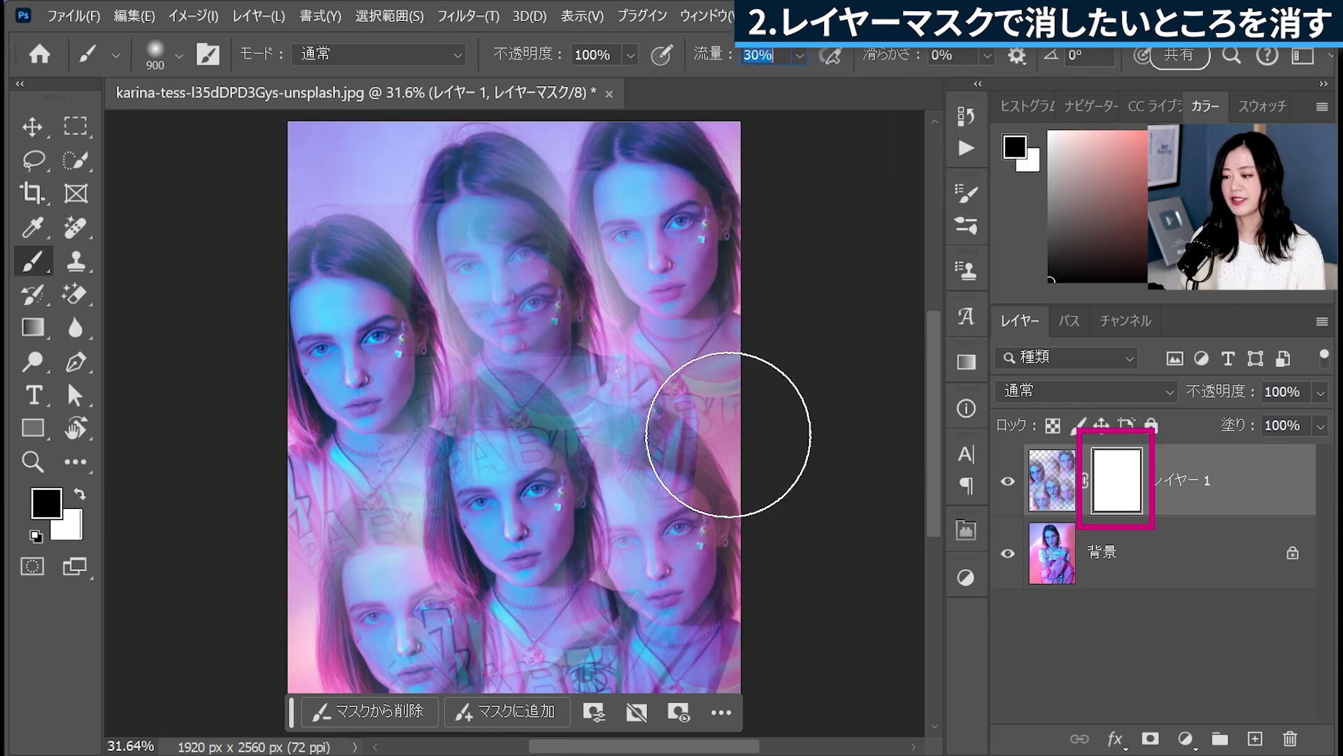
- Mask out clones over the central face, hand and chest, restoring some faces with white
mouse_move(487, 231)
left_mouse_down()
mouse_move(519, 313)
mouse_move(510, 291)
mouse_move(345, 189)
mouse_move(571, 640)
mouse_move(510, 537)
mouse_move(390, 480)
mouse_move(639, 510)
mouse_move(615, 450)
mouse_move(609, 462)
left_mouse_up()
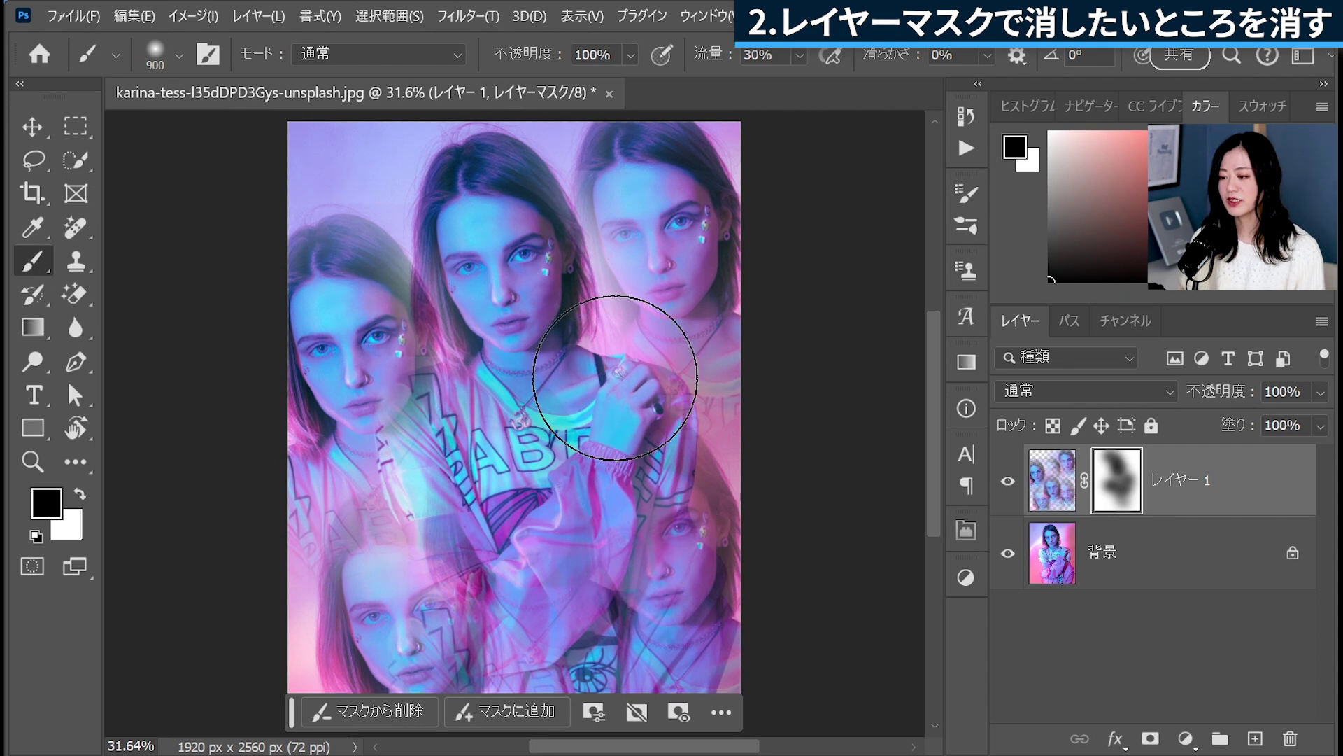
left_click_drag(645, 435, 390, 450)
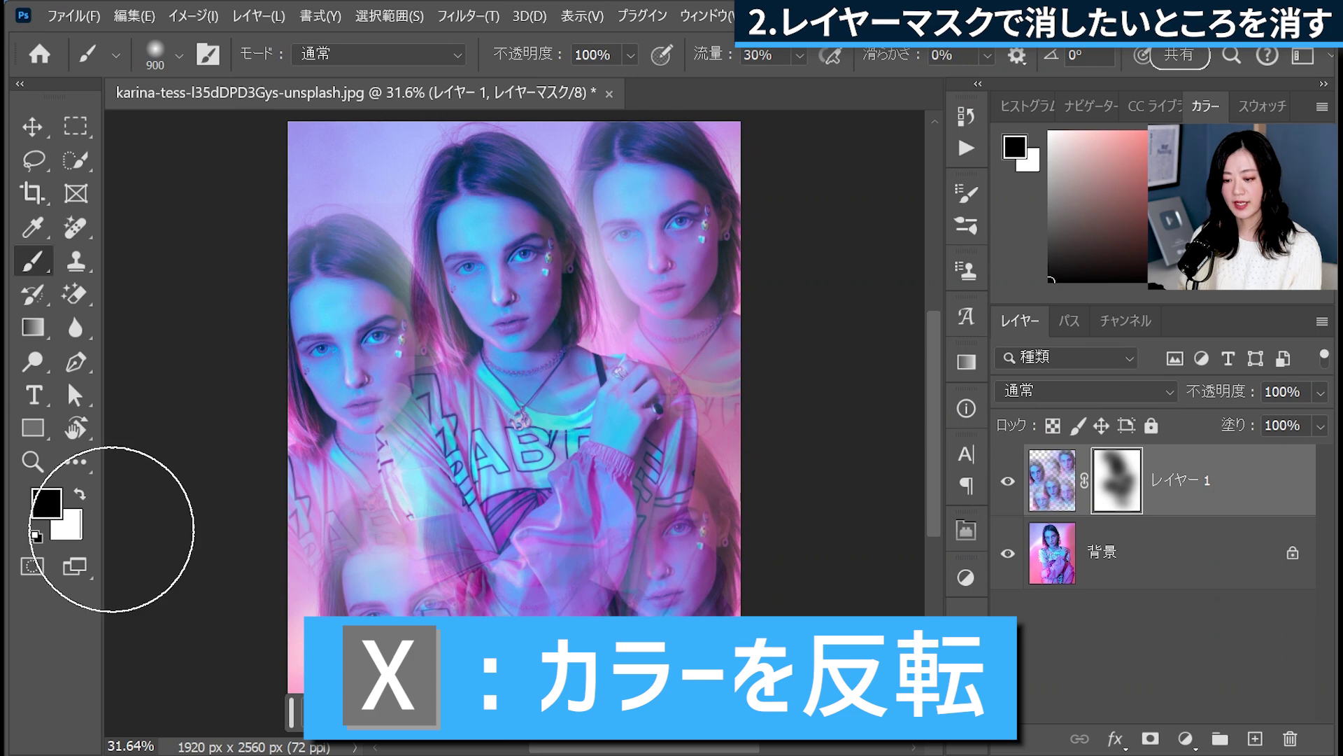
key("x")
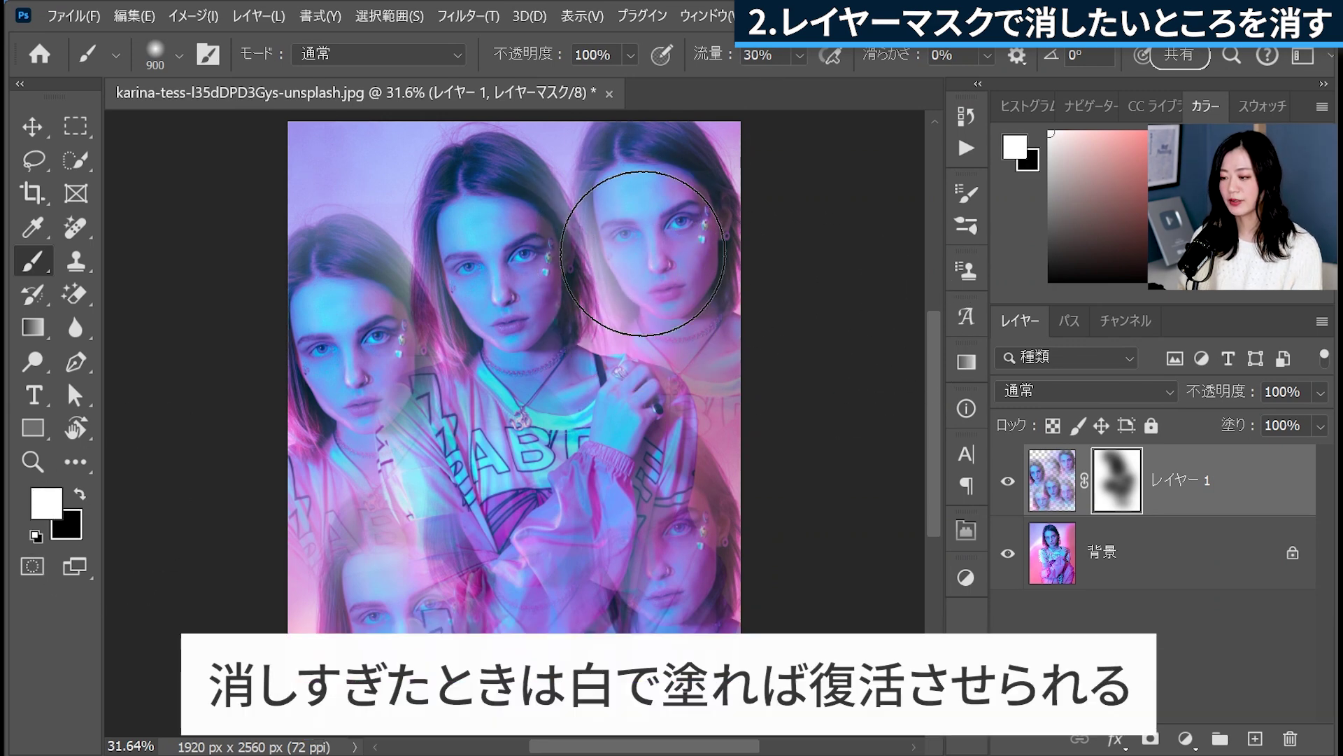
left_click_drag(638, 308, 585, 339)
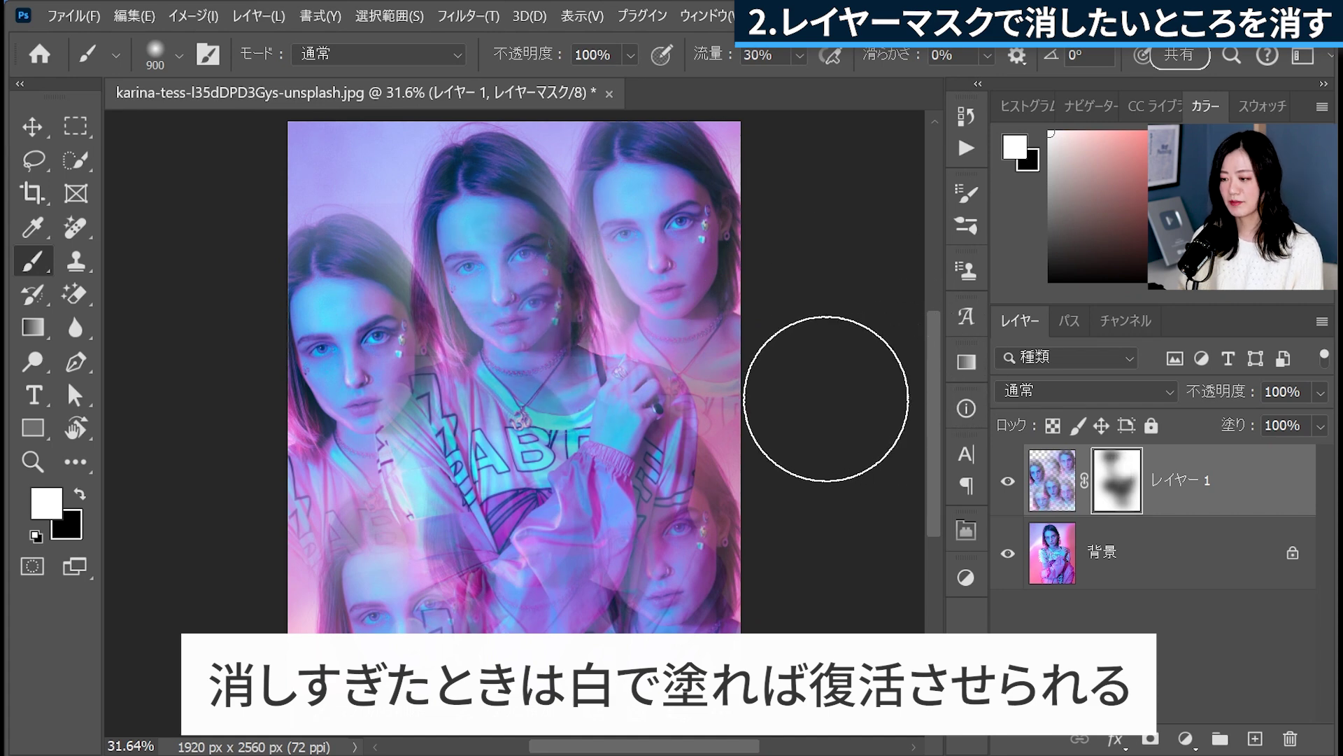
key("x")
mouse_move(494, 270)
left_mouse_down()
mouse_move(549, 433)
mouse_move(480, 474)
mouse_move(615, 485)
left_mouse_up()
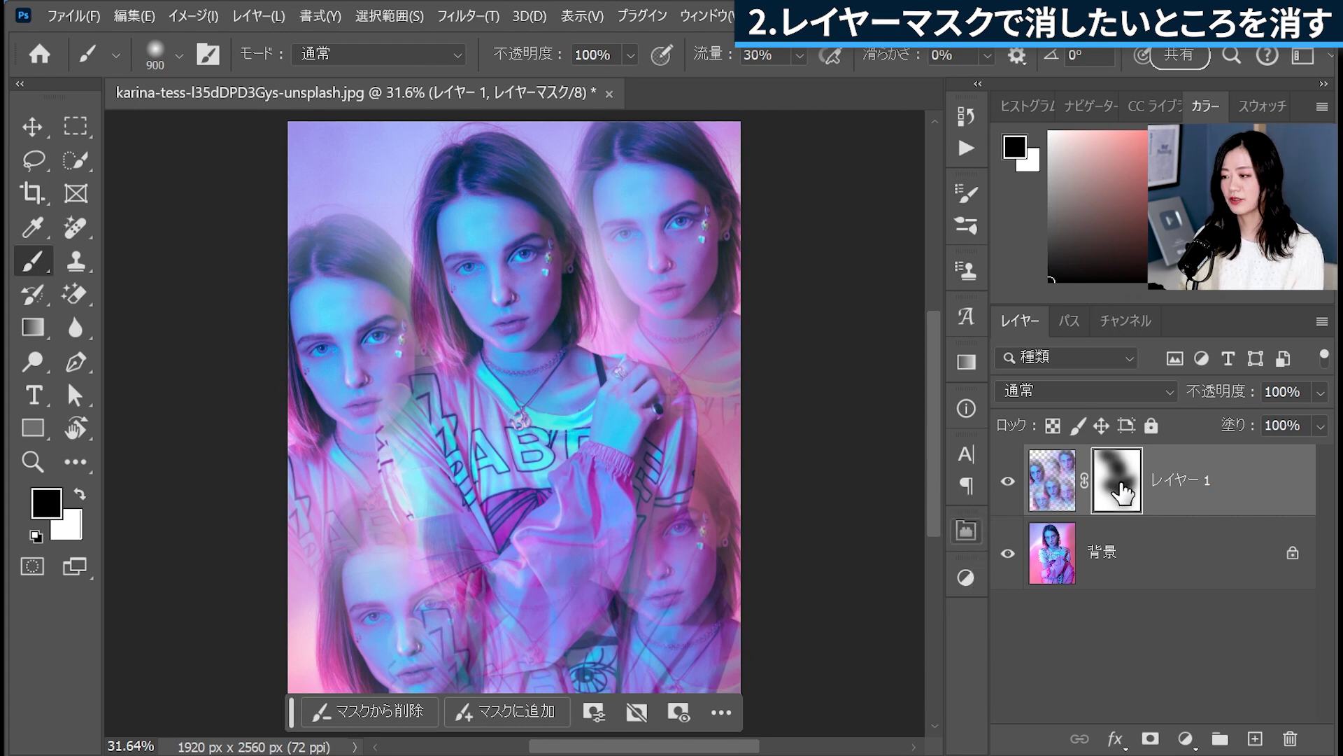
left_click(1123, 492, "shift")
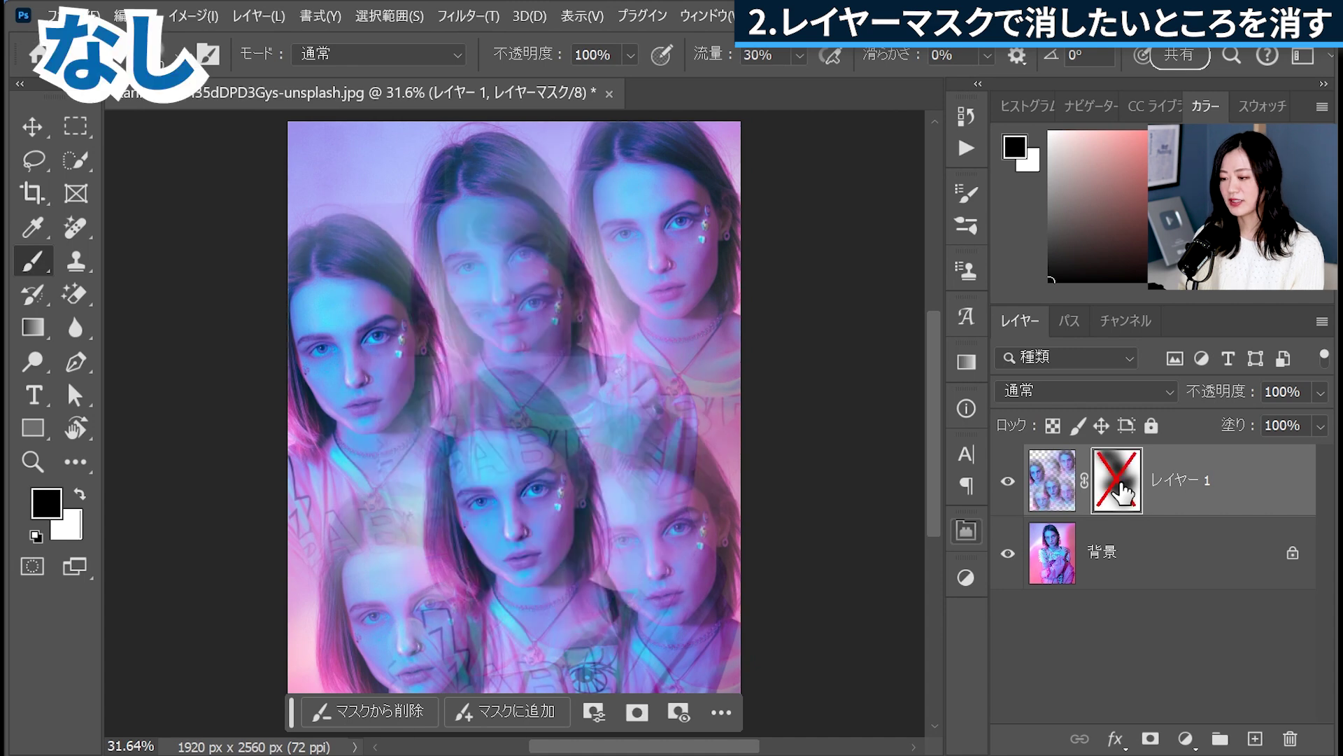
left_click(1123, 492, "shift")
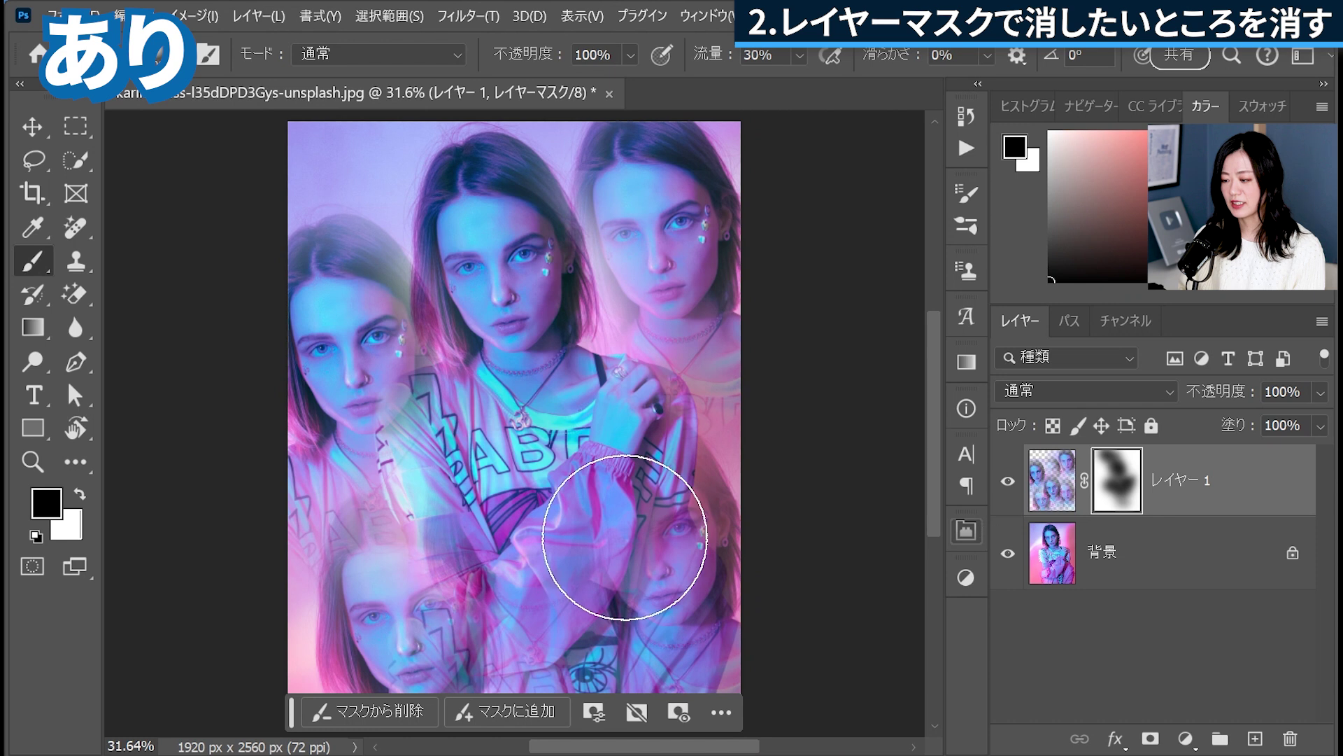
key("a")
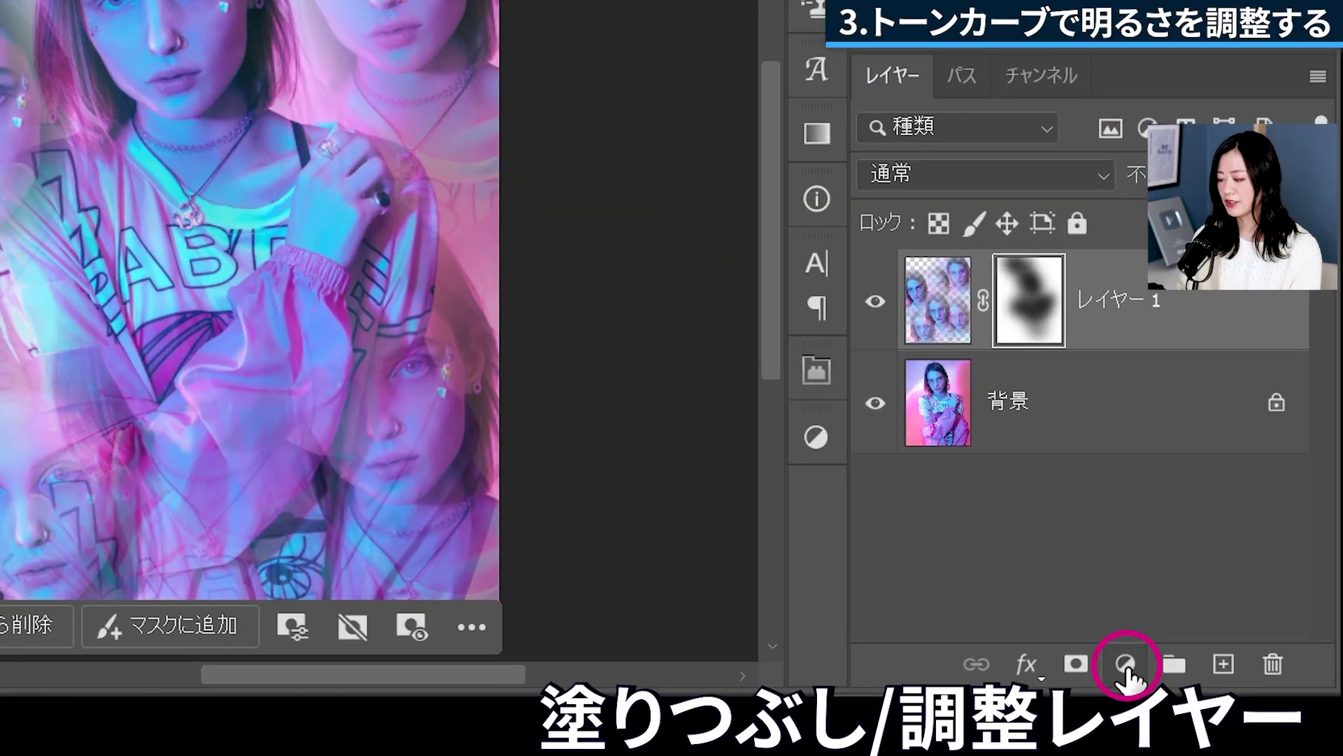
- Add a Curves adjustment layer with raised midtones and a slightly lowered shadow point
left_click(1125, 664)
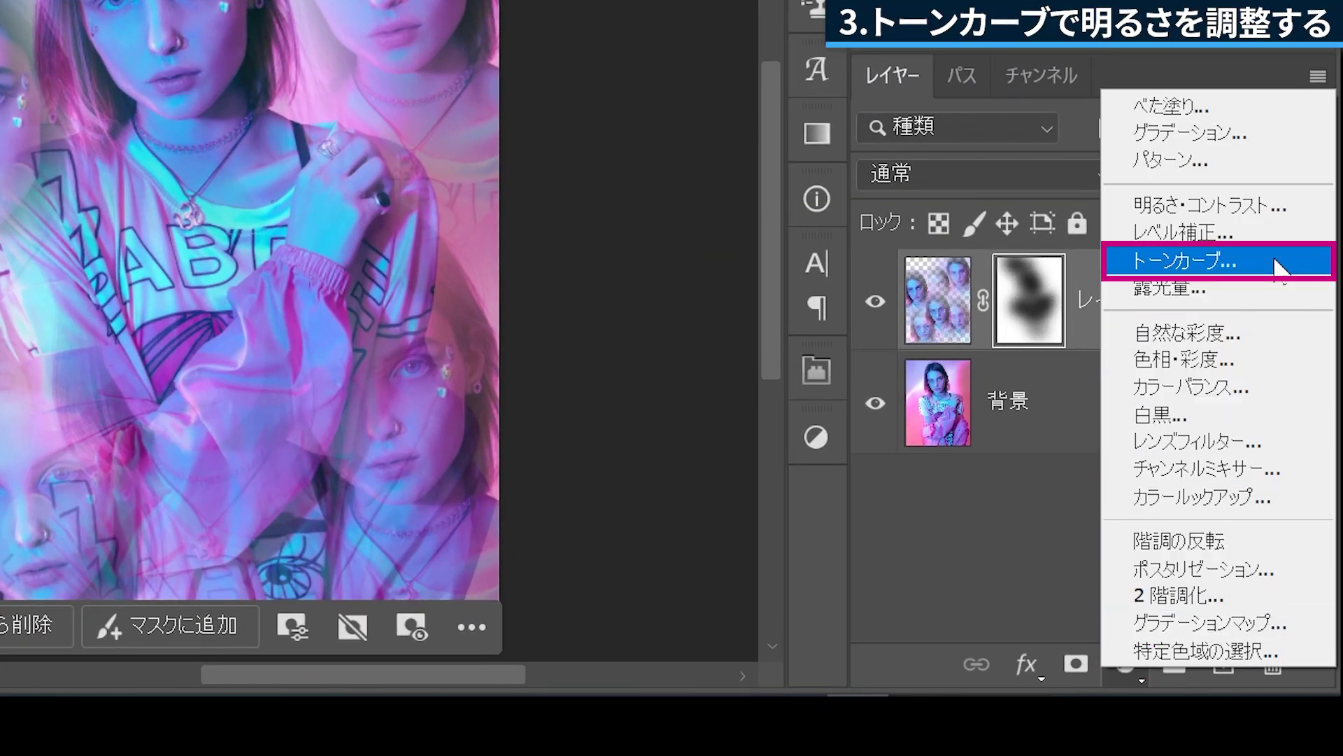
left_click(1275, 260)
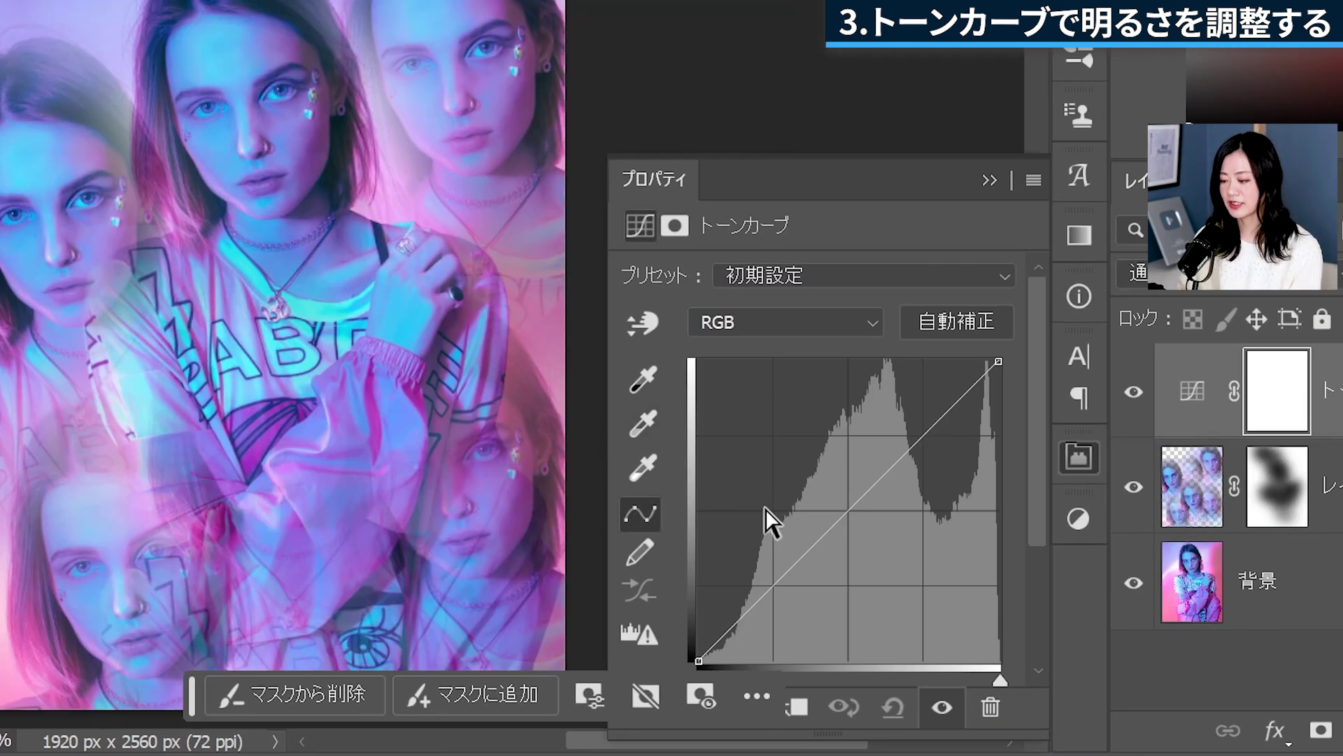
left_click(845, 513)
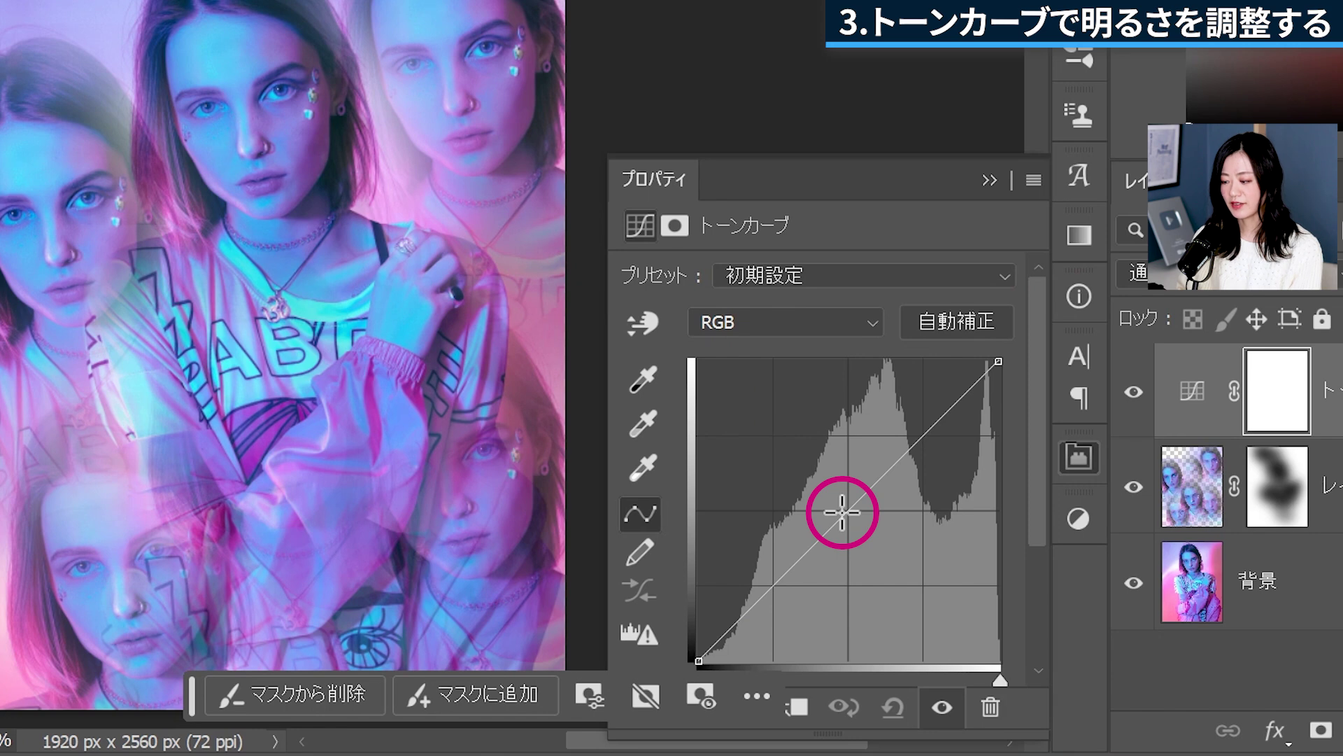
mouse_move(842, 514)
left_mouse_down()
mouse_move(833, 465)
mouse_move(848, 488)
left_mouse_up()
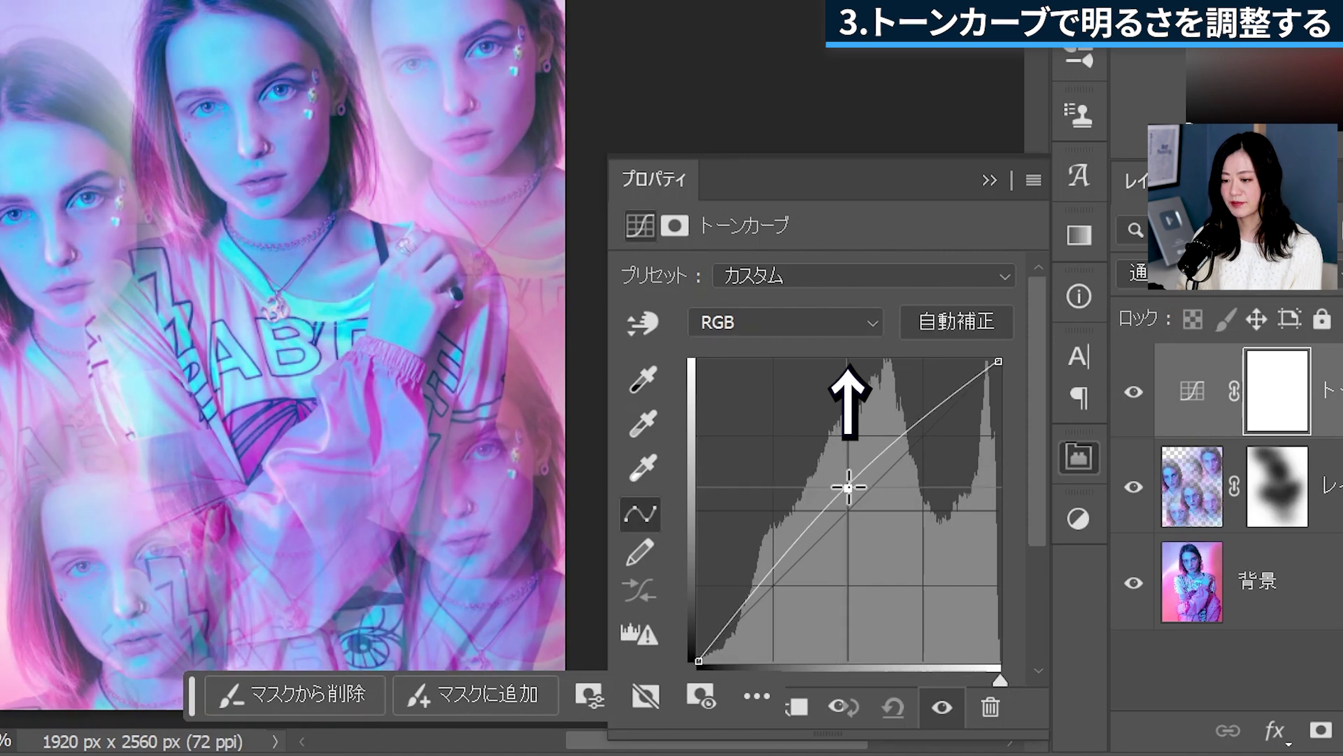
left_click(773, 581)
left_click_drag(763, 582, 761, 585)
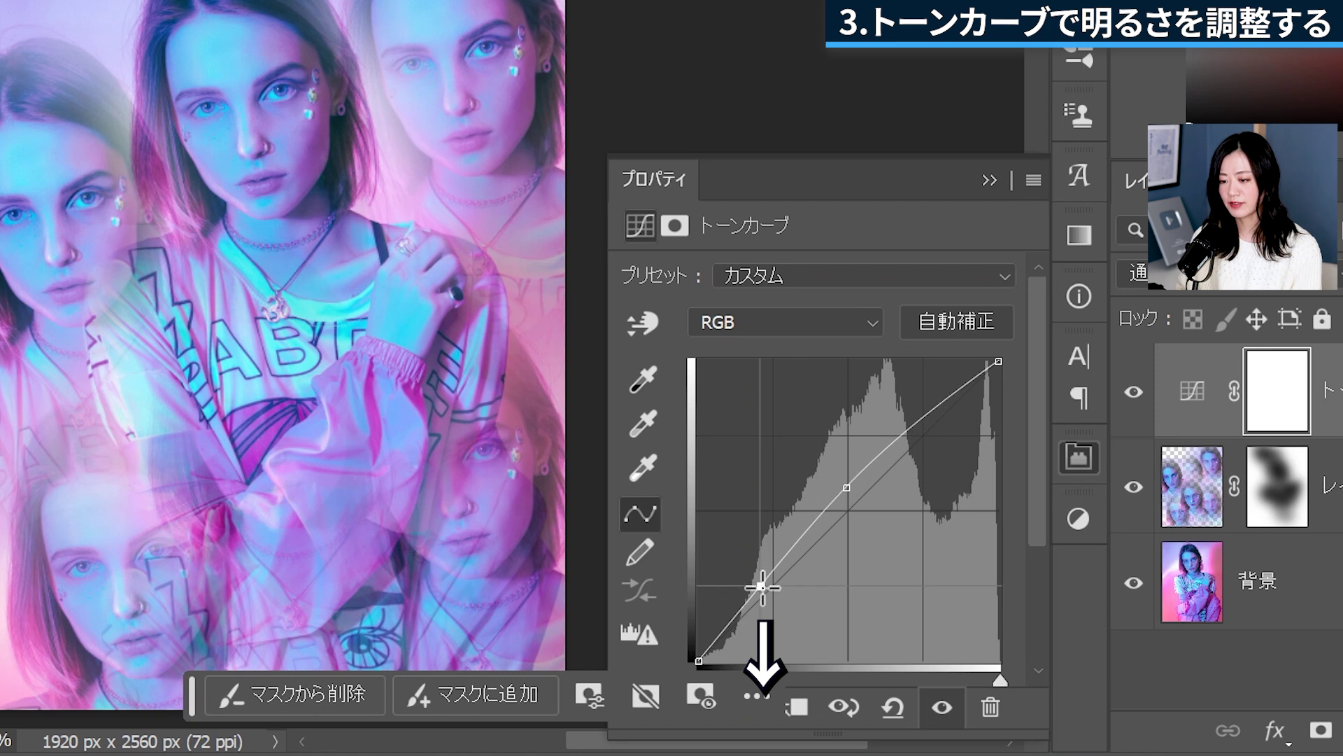
left_click_drag(761, 585, 762, 606)
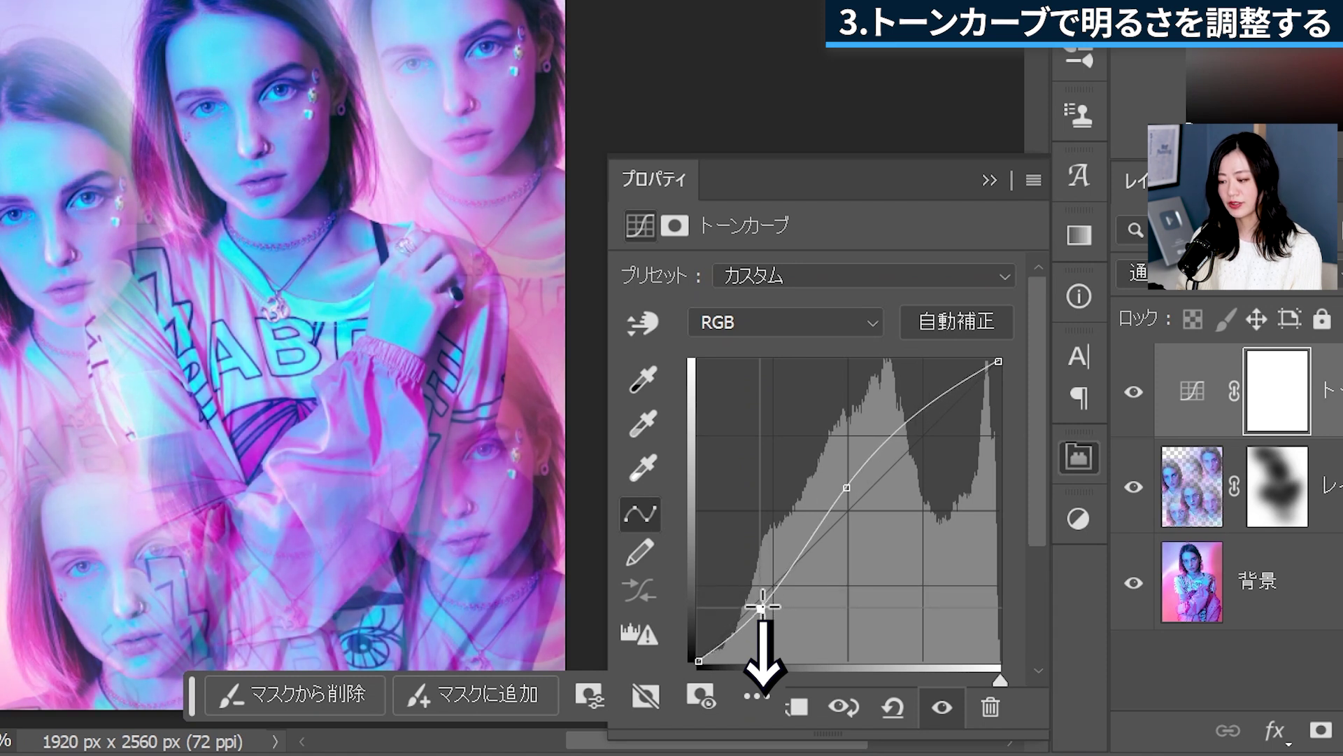
left_click_drag(762, 606, 762, 590)
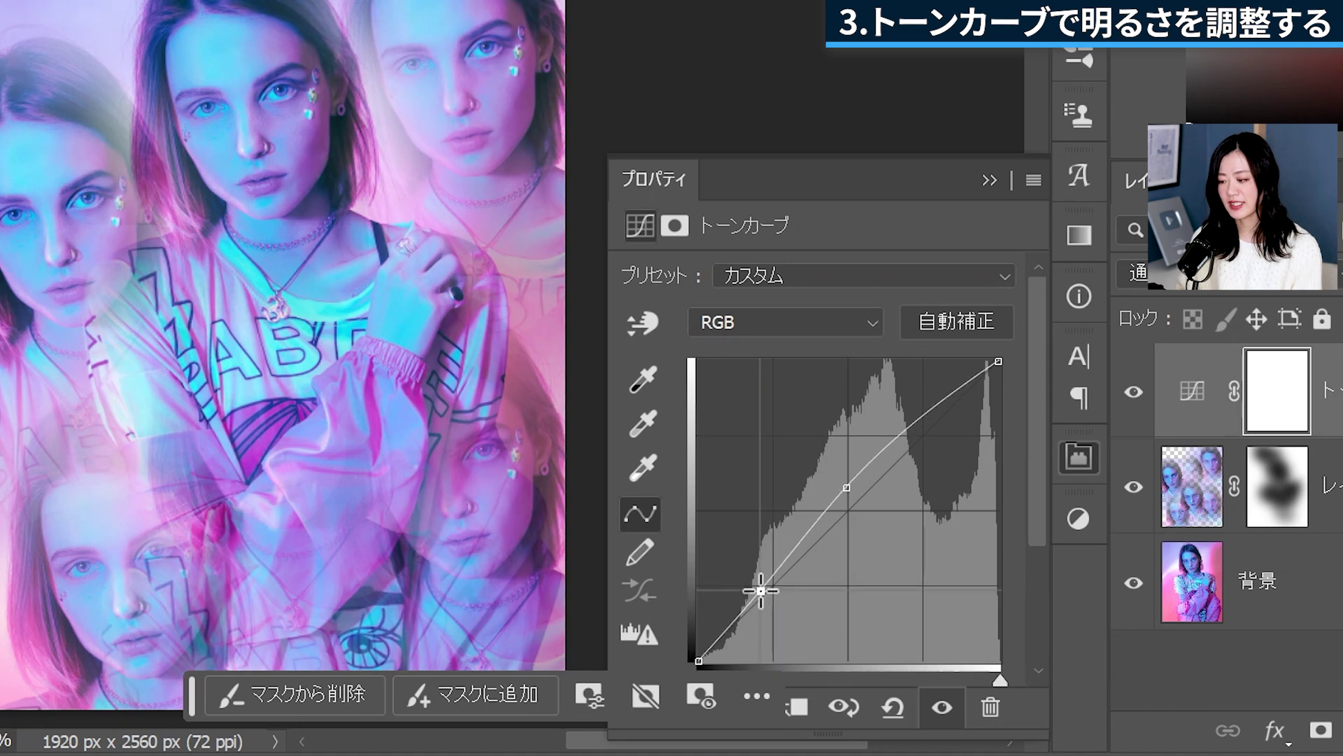
left_click_drag(849, 480, 863, 458)
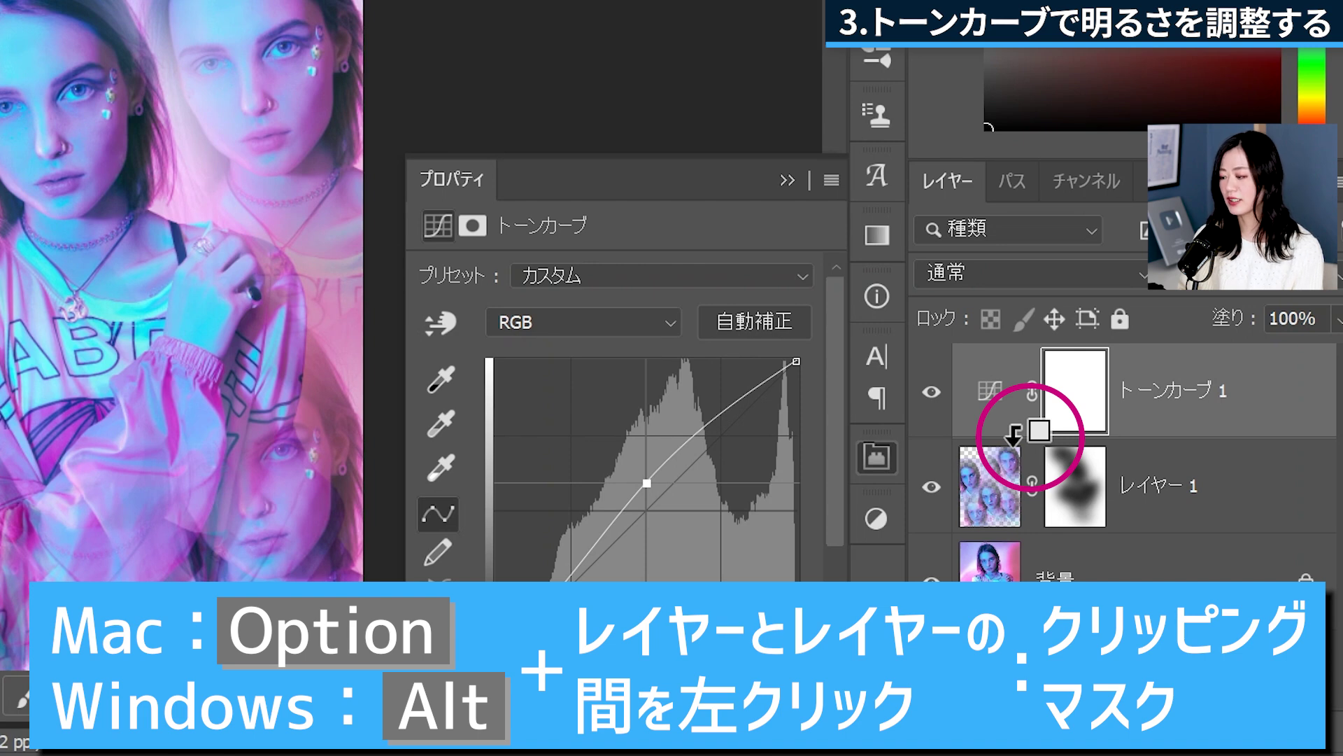
- Clip the Curves layer to Layer 1 so only the cloned faces brighten
left_click(1014, 435, "alt")
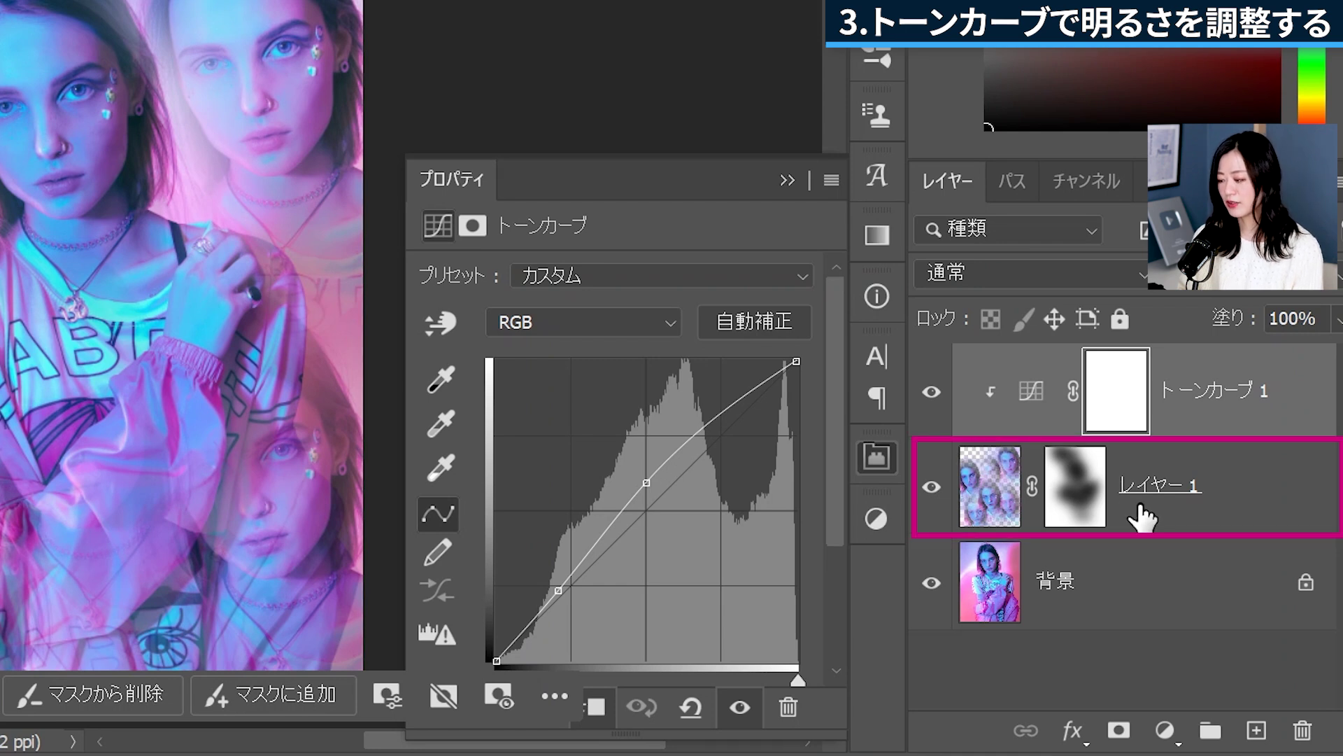
left_click(992, 523)
left_click(1033, 419)
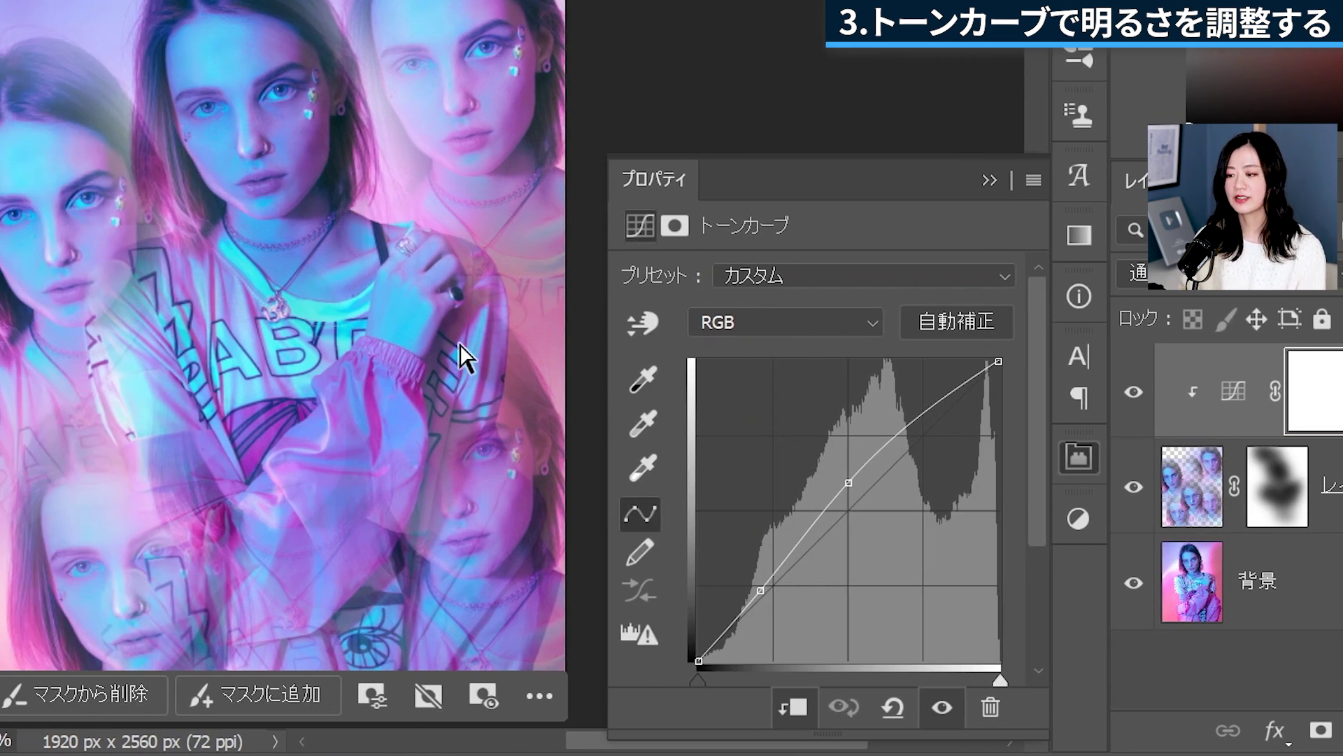
left_click(989, 179)
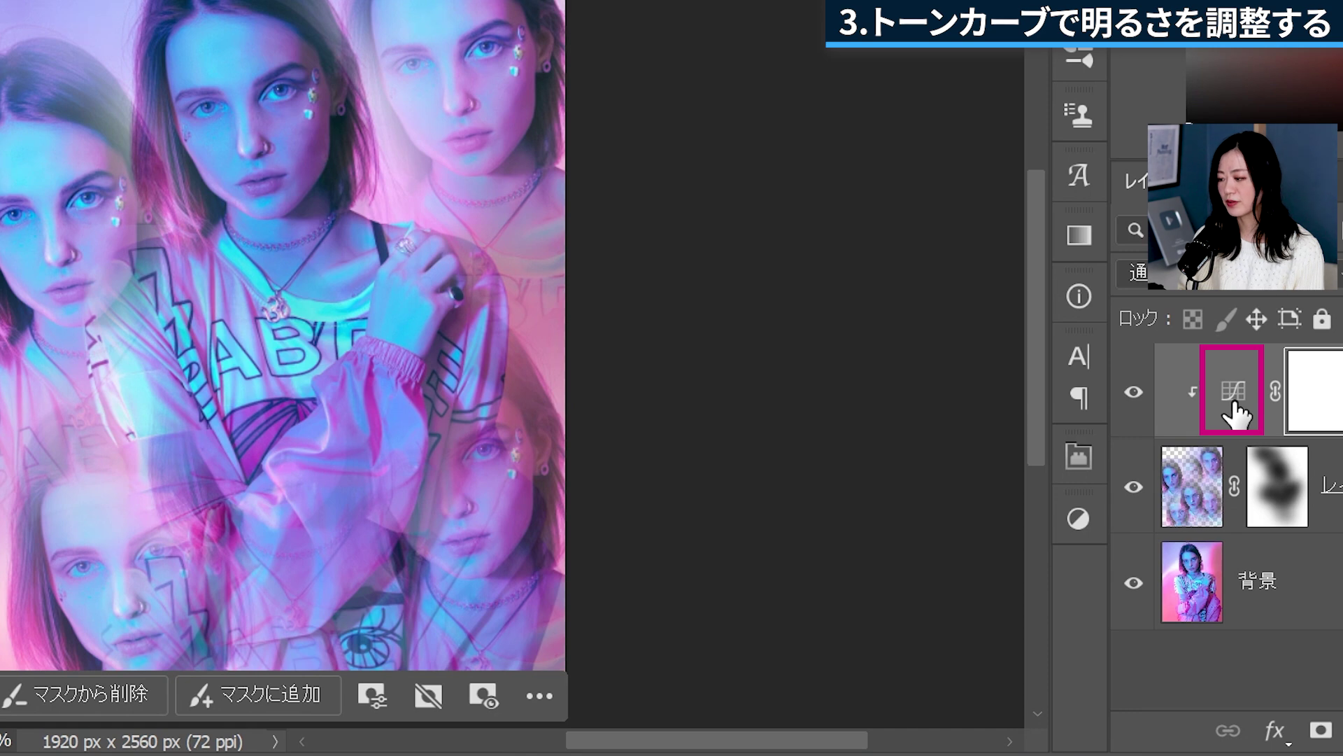
- Raise the Curves midtone point a bit more to brighten the faces further
double_click(1235, 413)
left_click(766, 580)
left_click_drag(766, 580, 765, 567)
left_click_drag(852, 467, 862, 456)
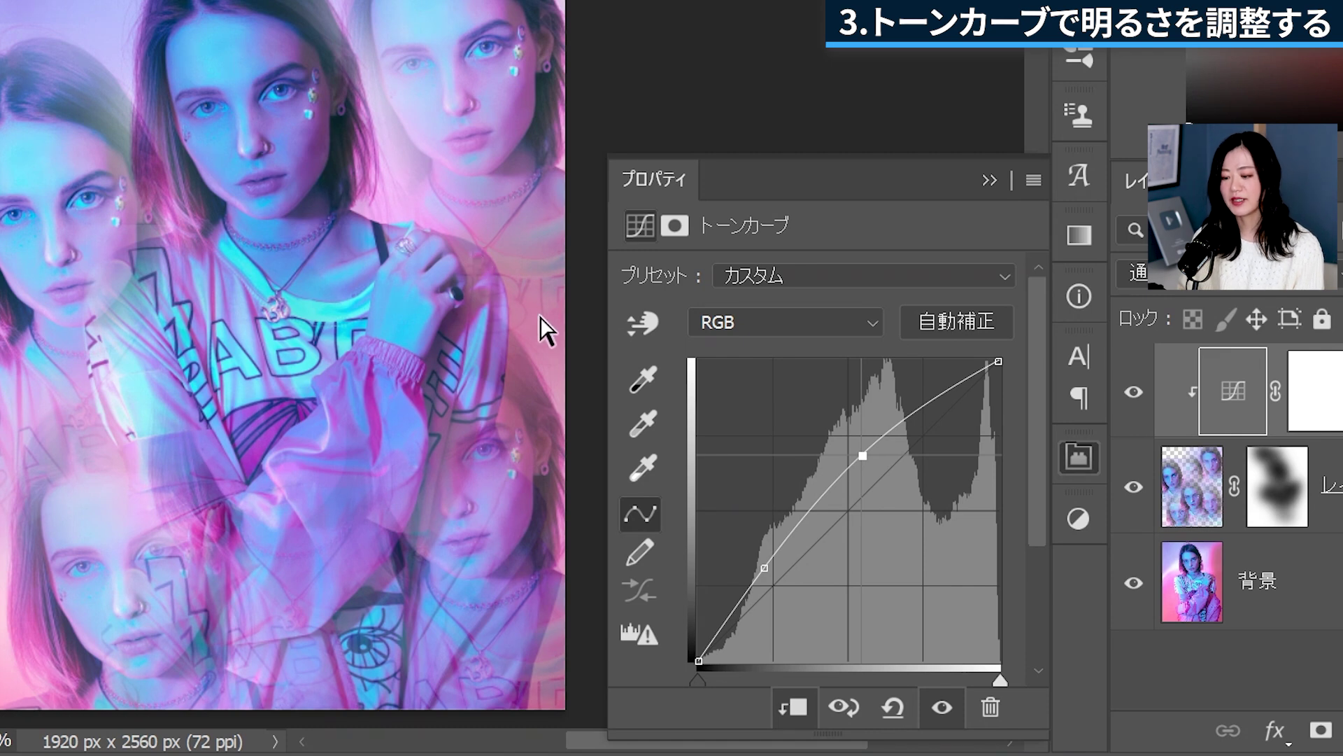
left_click(989, 179)
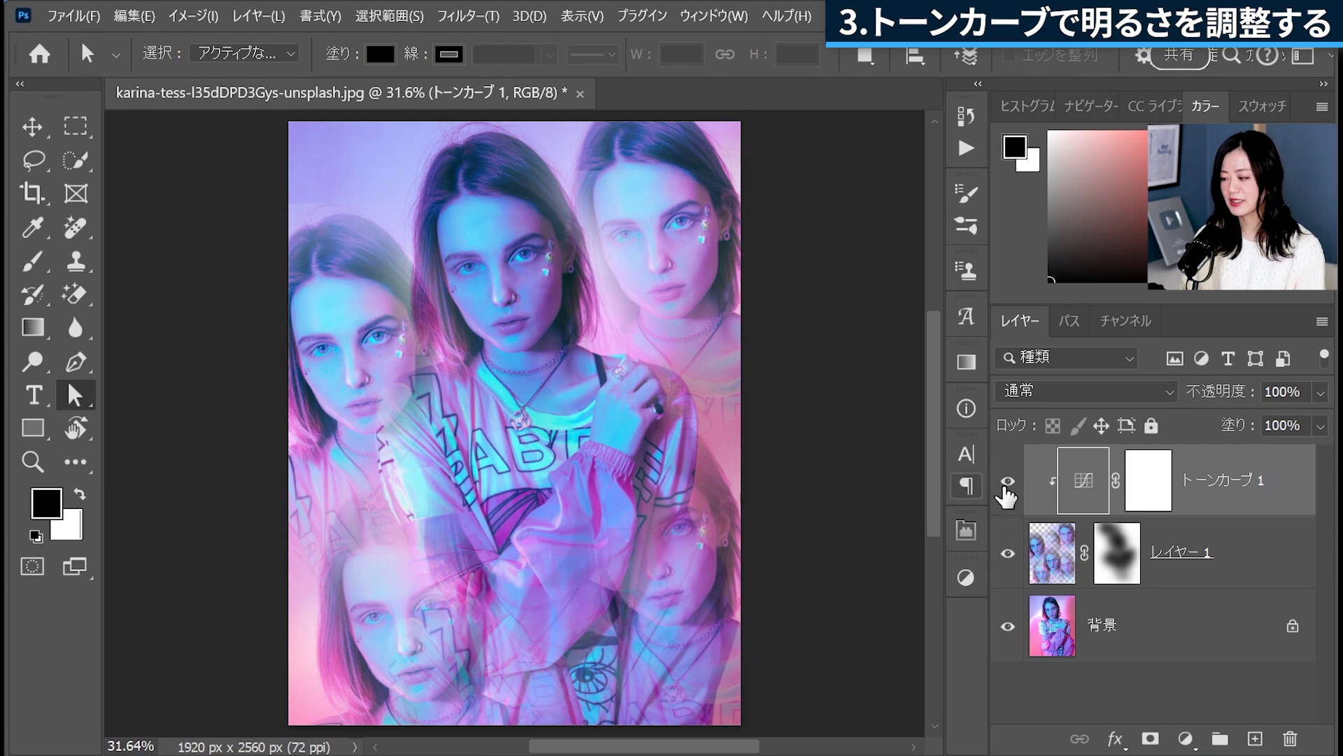
left_click(1008, 481)
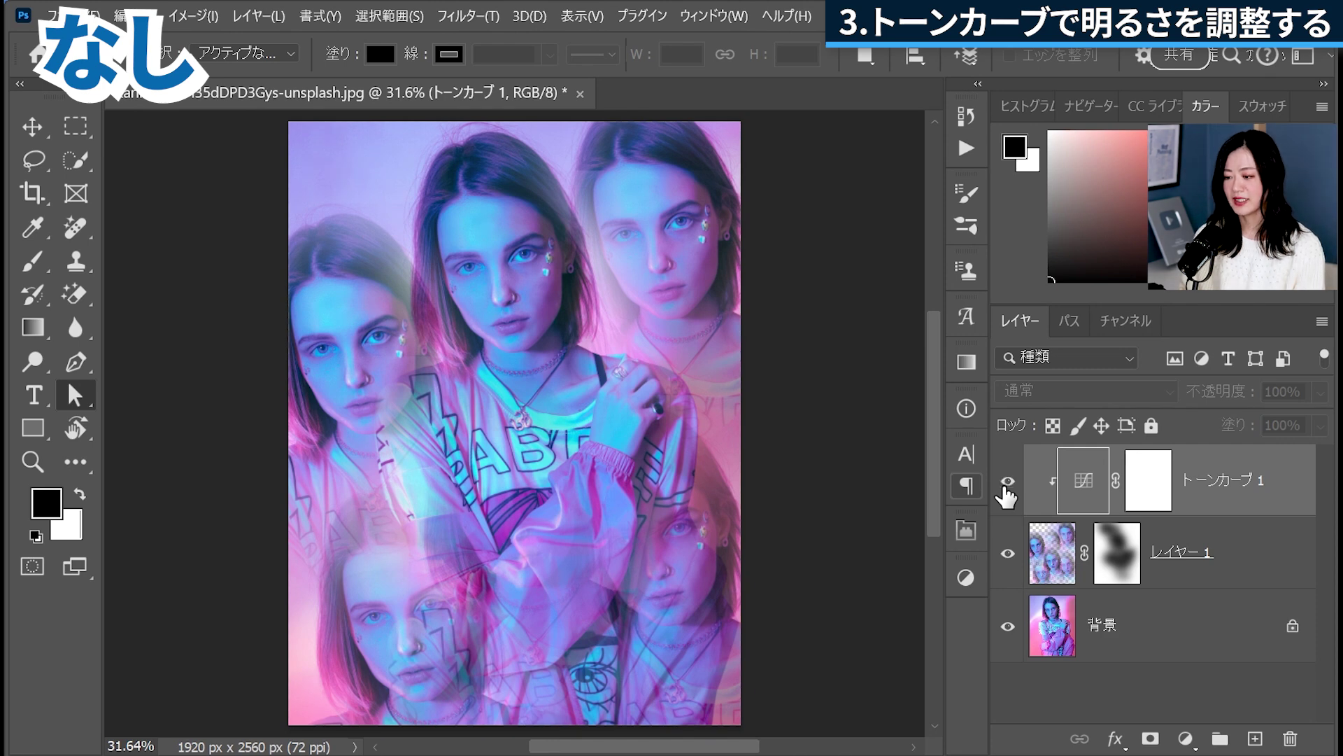
left_click(1007, 483)
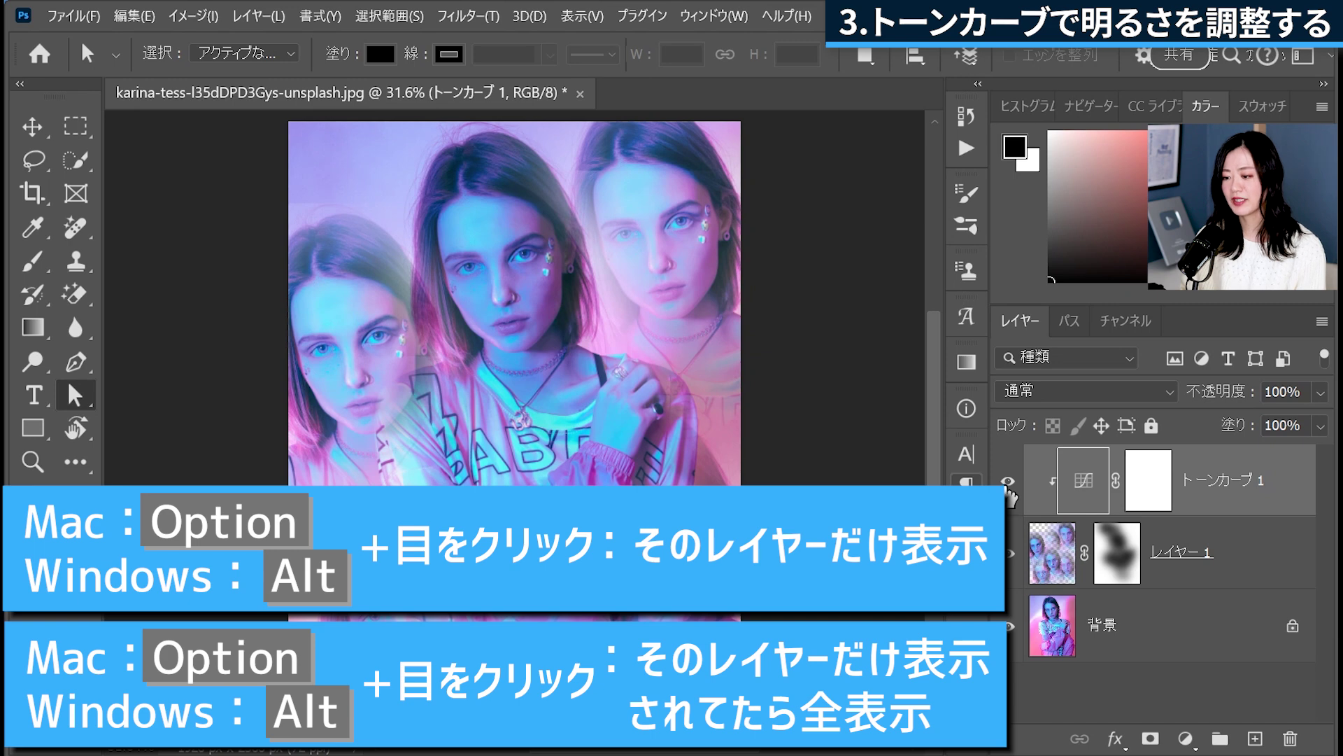
left_click(1011, 640, "alt")
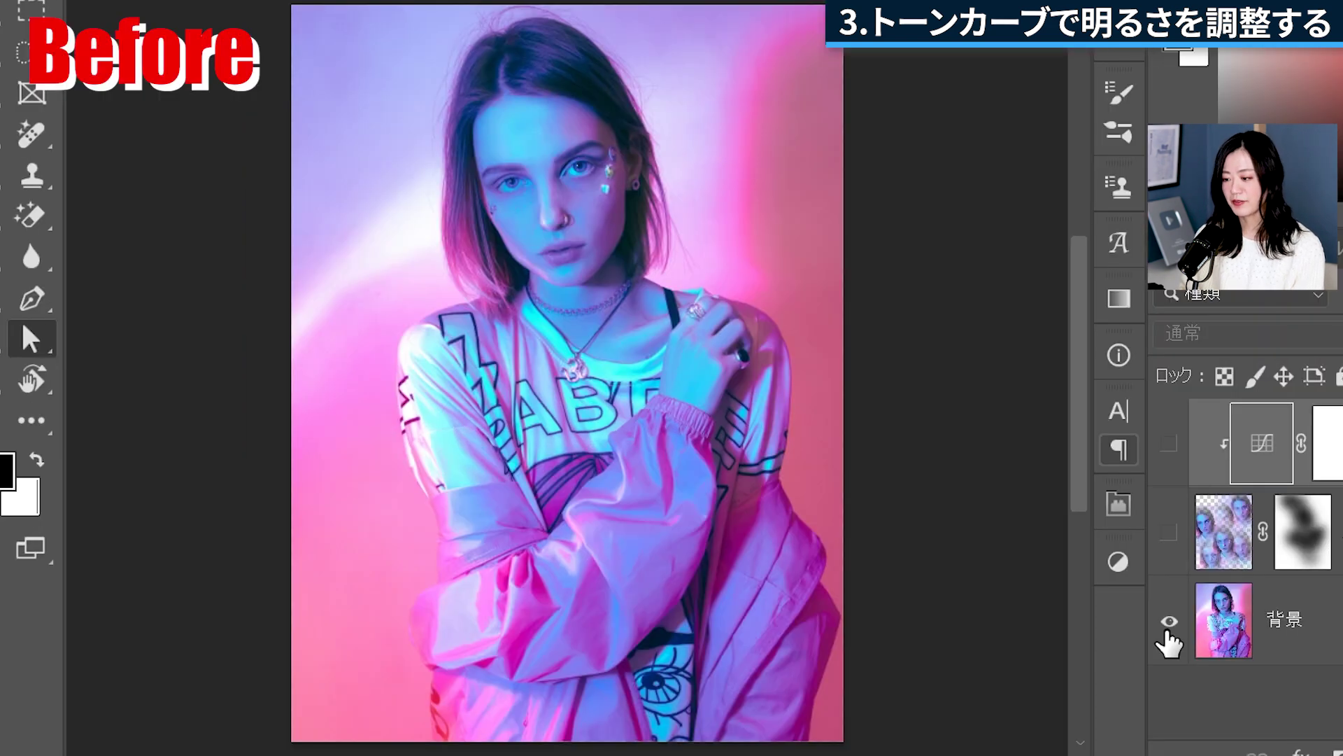
left_click(1167, 634, "alt")
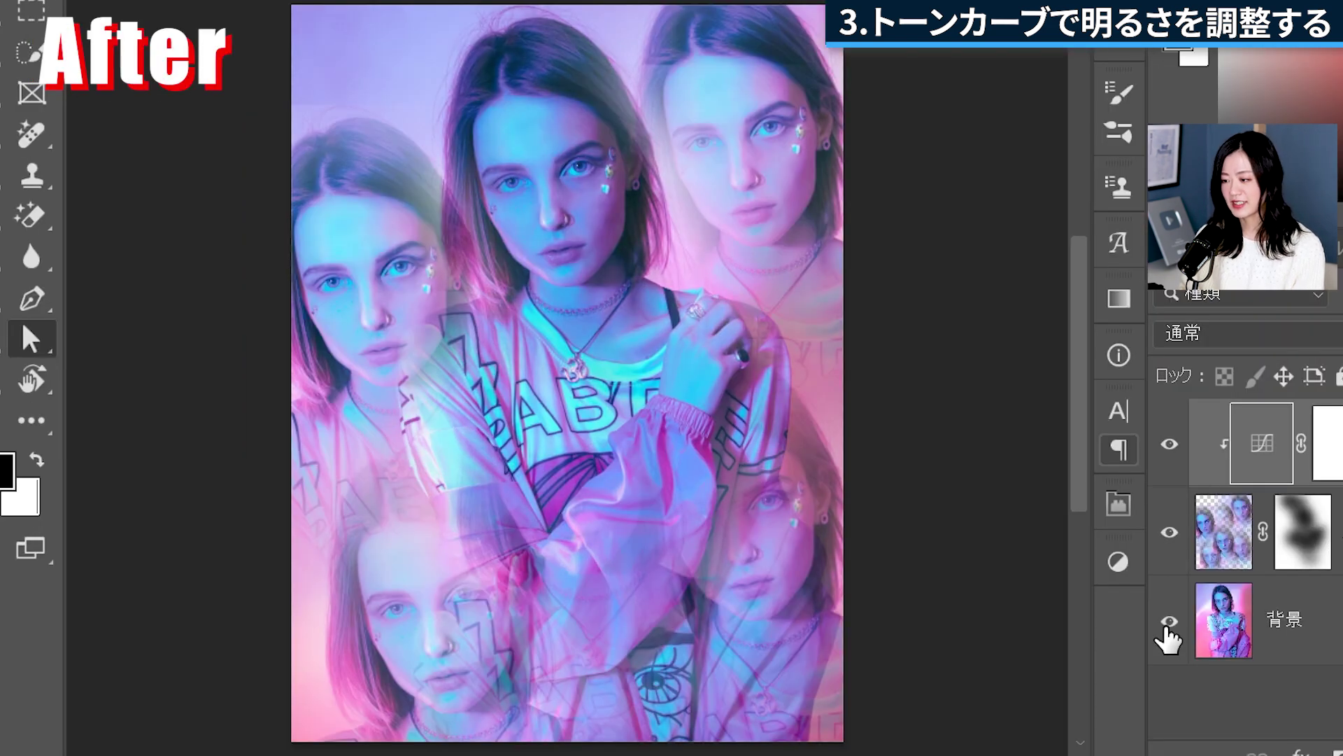